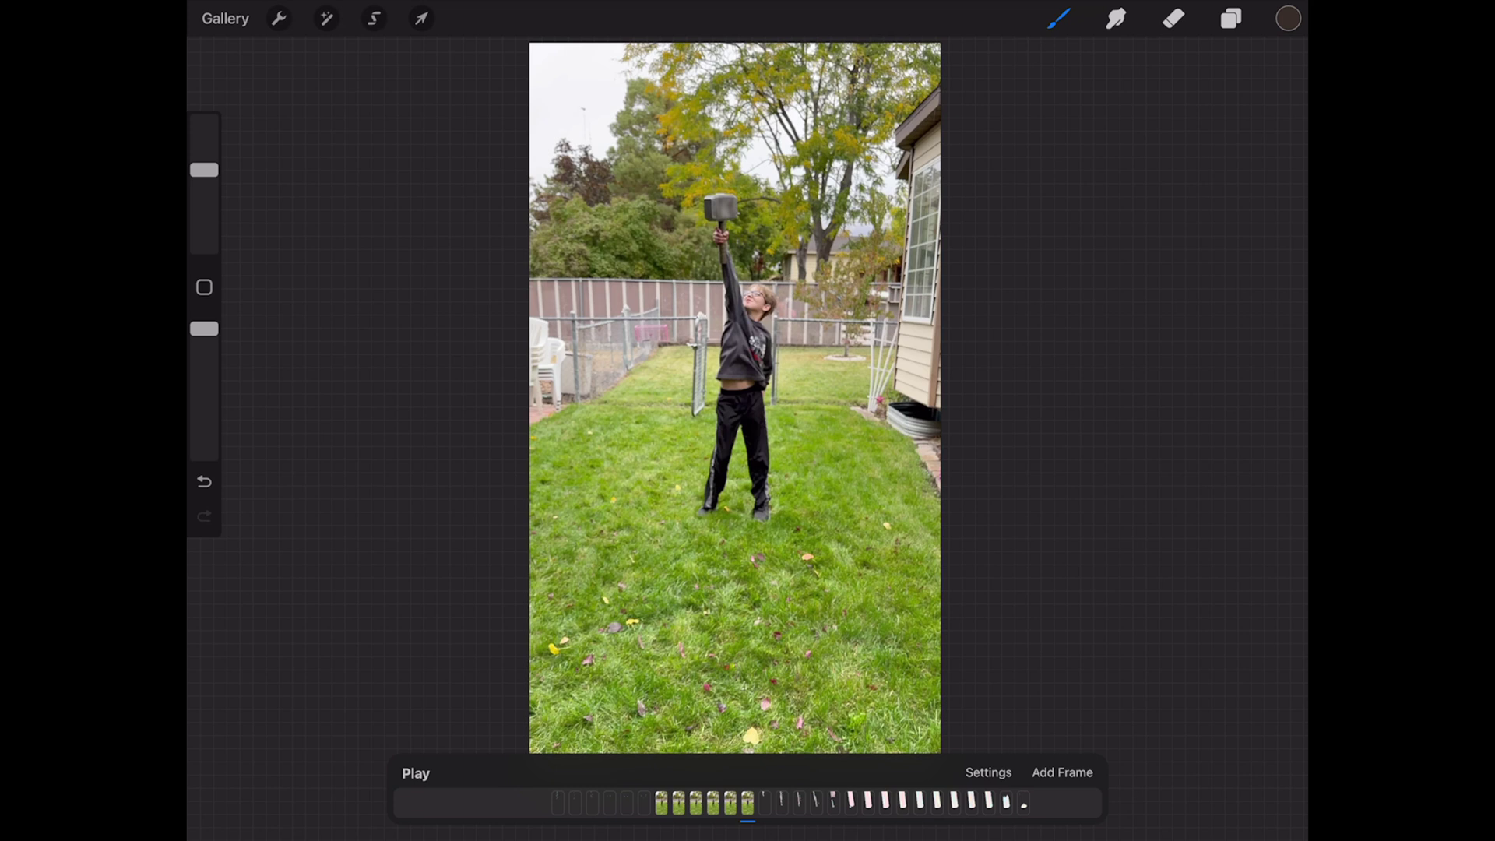
Step: Switch the canvas's Animation Assist off and back on
click(279, 19)
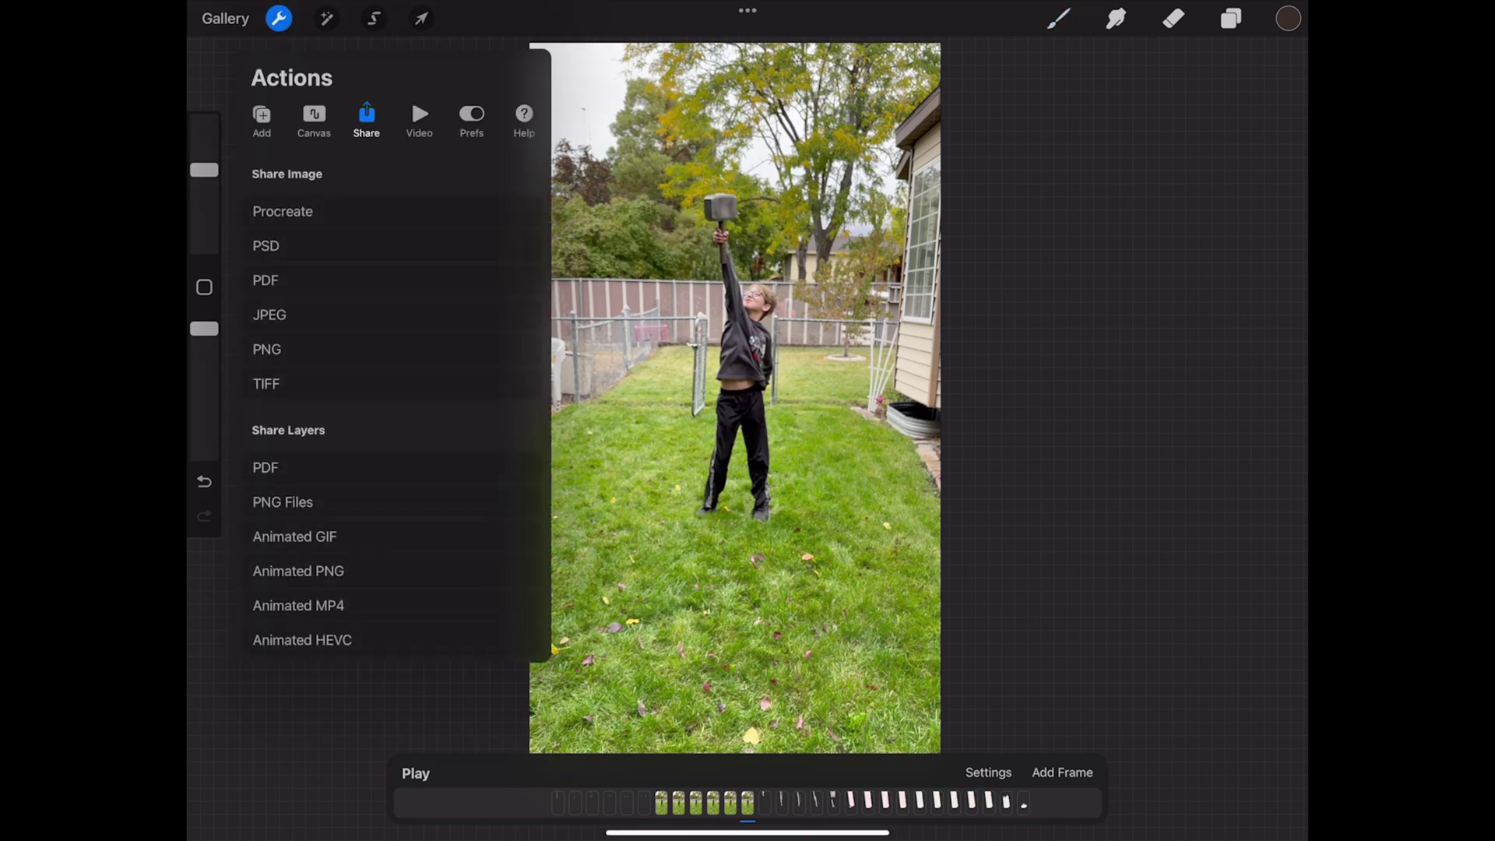
click(314, 120)
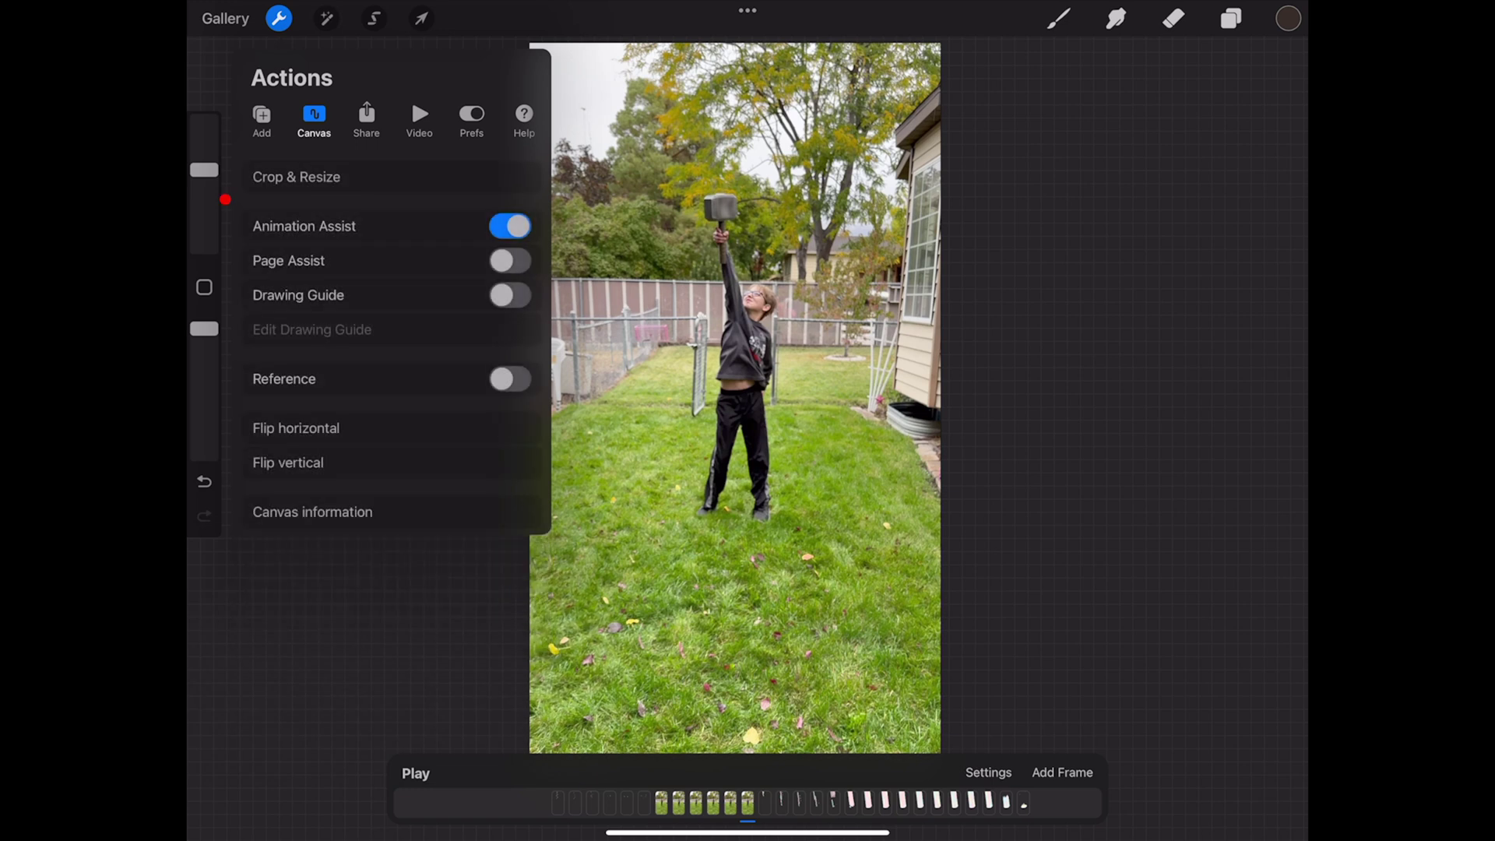
click(510, 226)
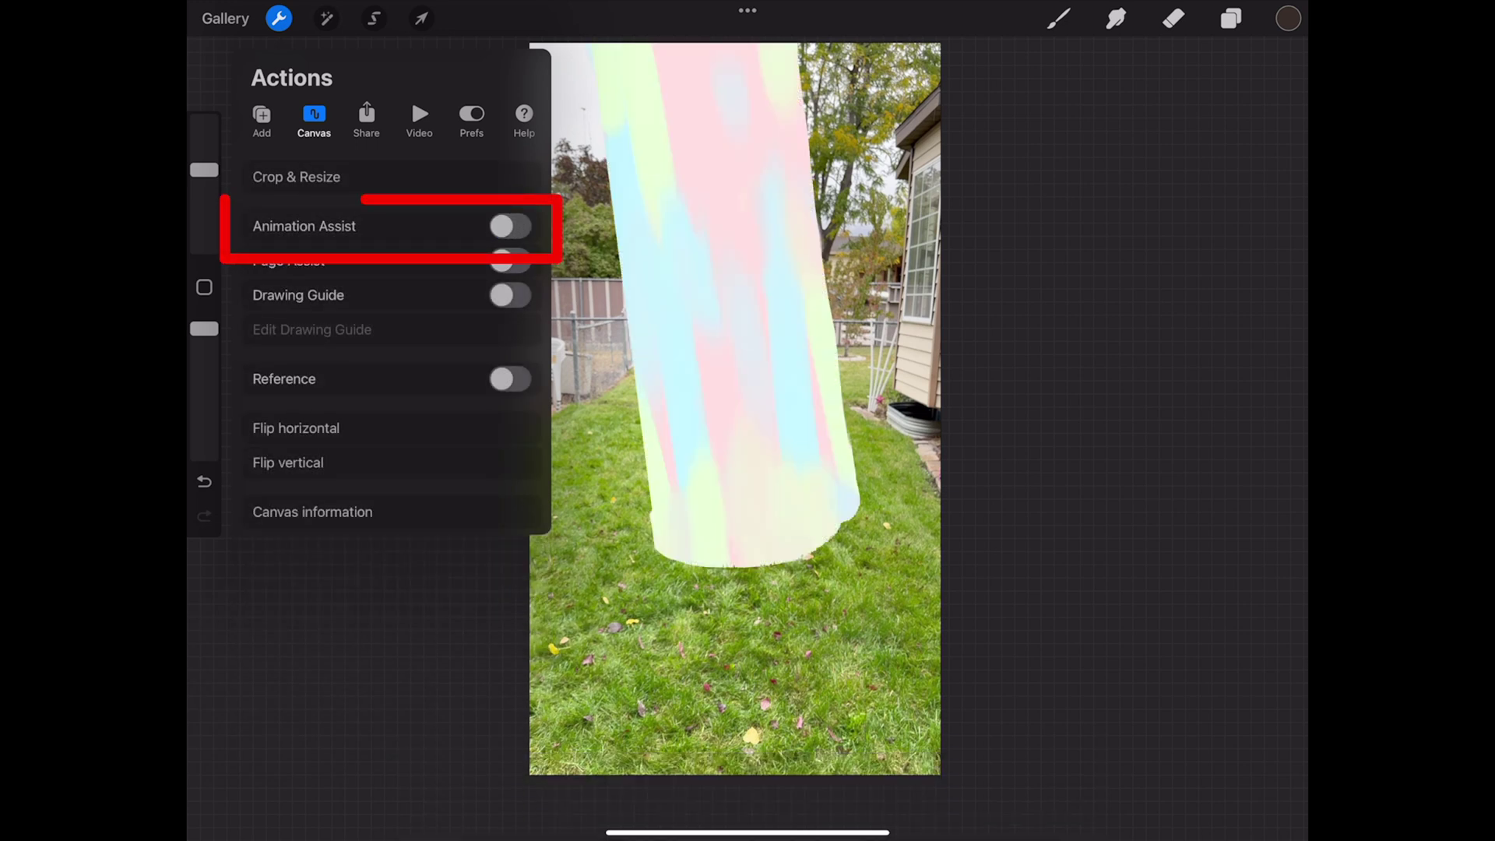
click(510, 226)
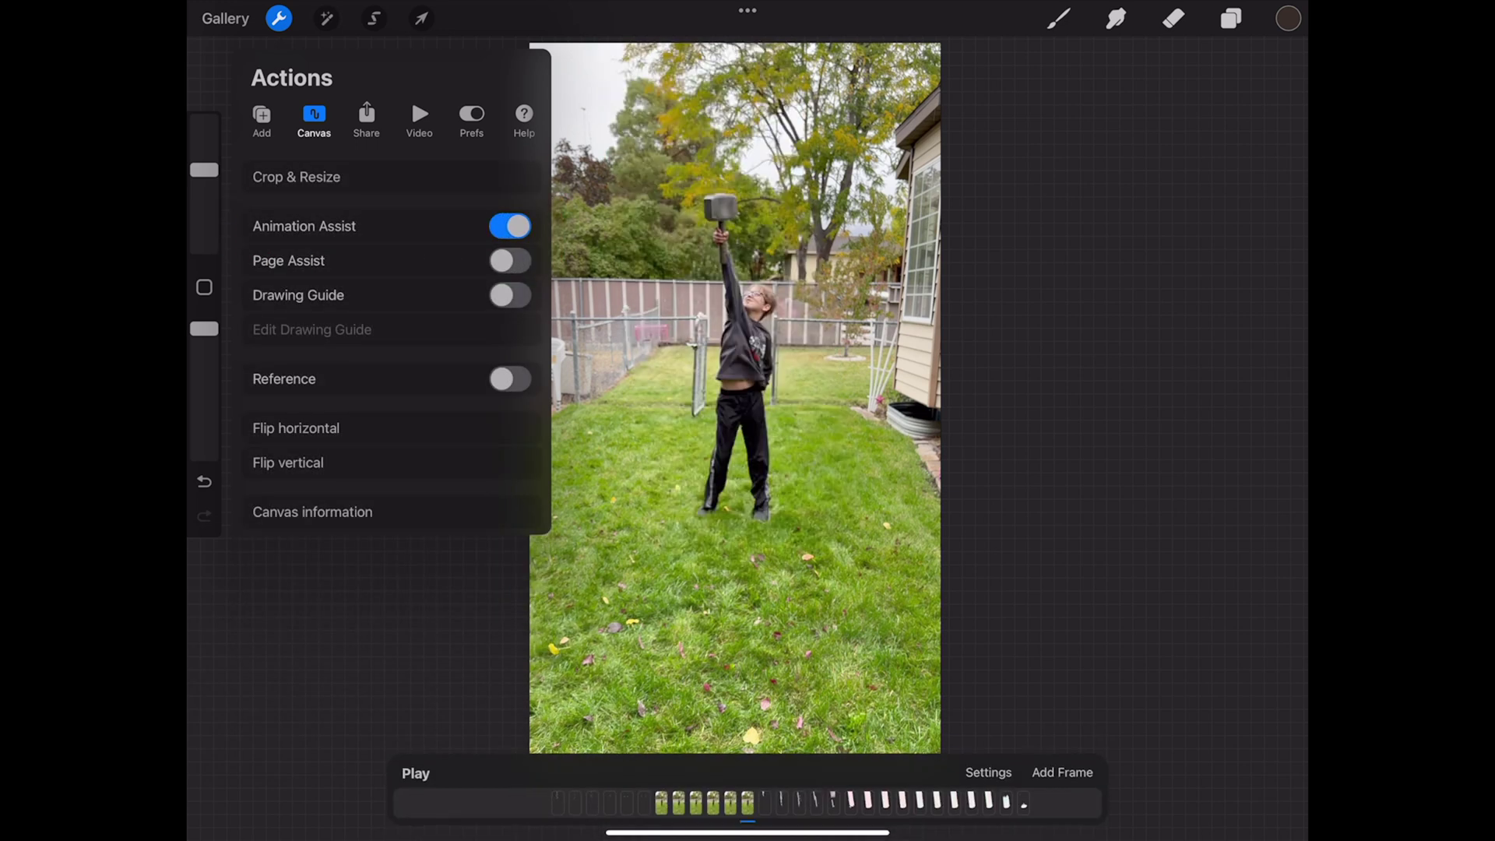
click(279, 19)
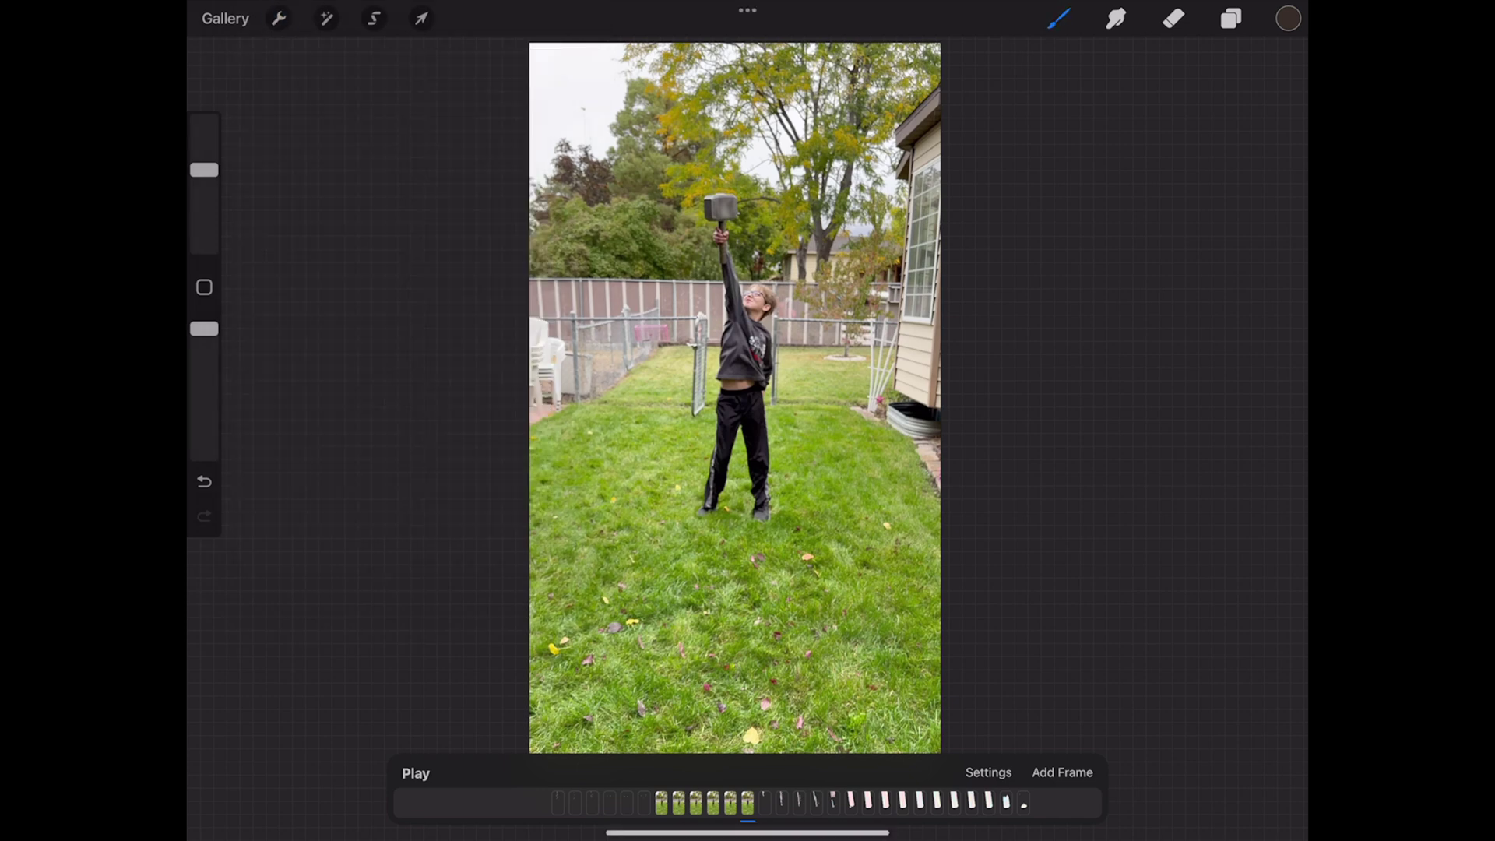
Step: Select Layer 13, the video frame directly below the group containing Layers 42 and 14
mouse_move(748, 802)
mouse_down()
mouse_move(1007, 802)
mouse_move(506, 802)
mouse_move(949, 802)
mouse_move(506, 802)
mouse_move(899, 802)
mouse_move(673, 802)
mouse_up()
click(1230, 18)
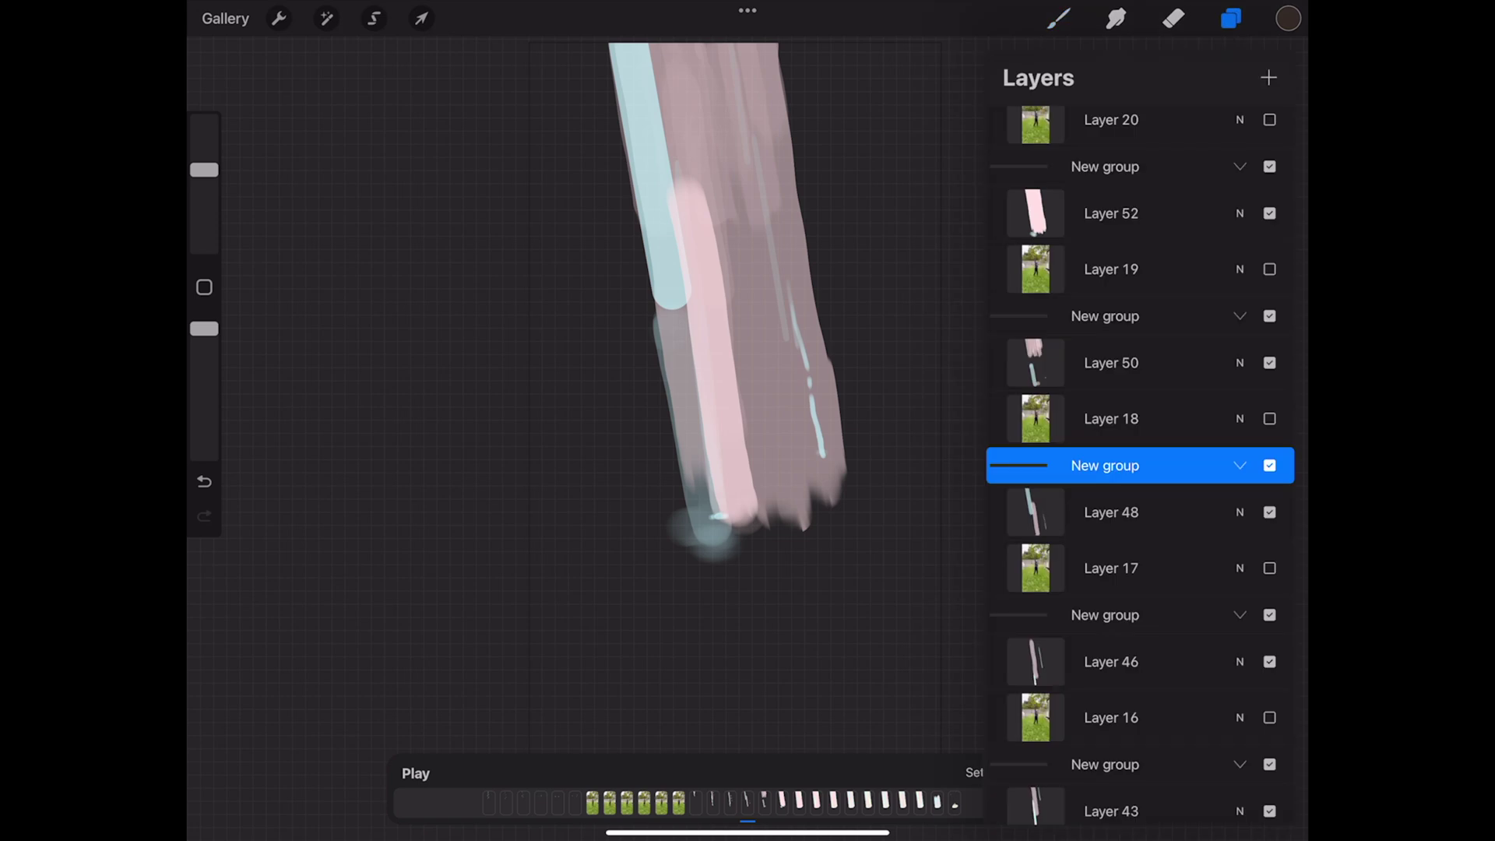
scroll(1140, 467, up, 5)
scroll(1140, 467, down, 8)
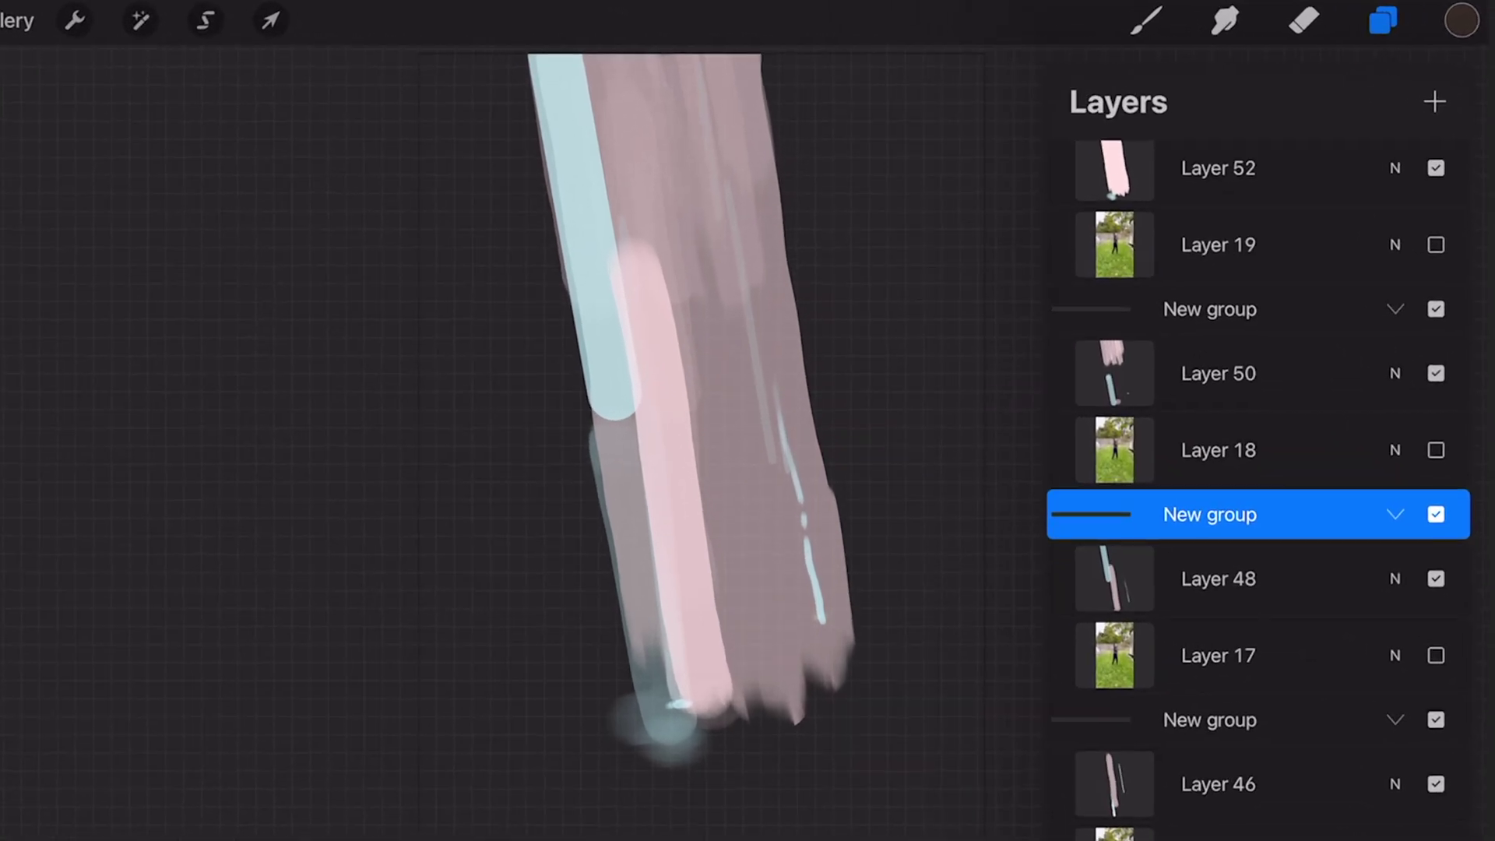
scroll(1140, 467, down, 10)
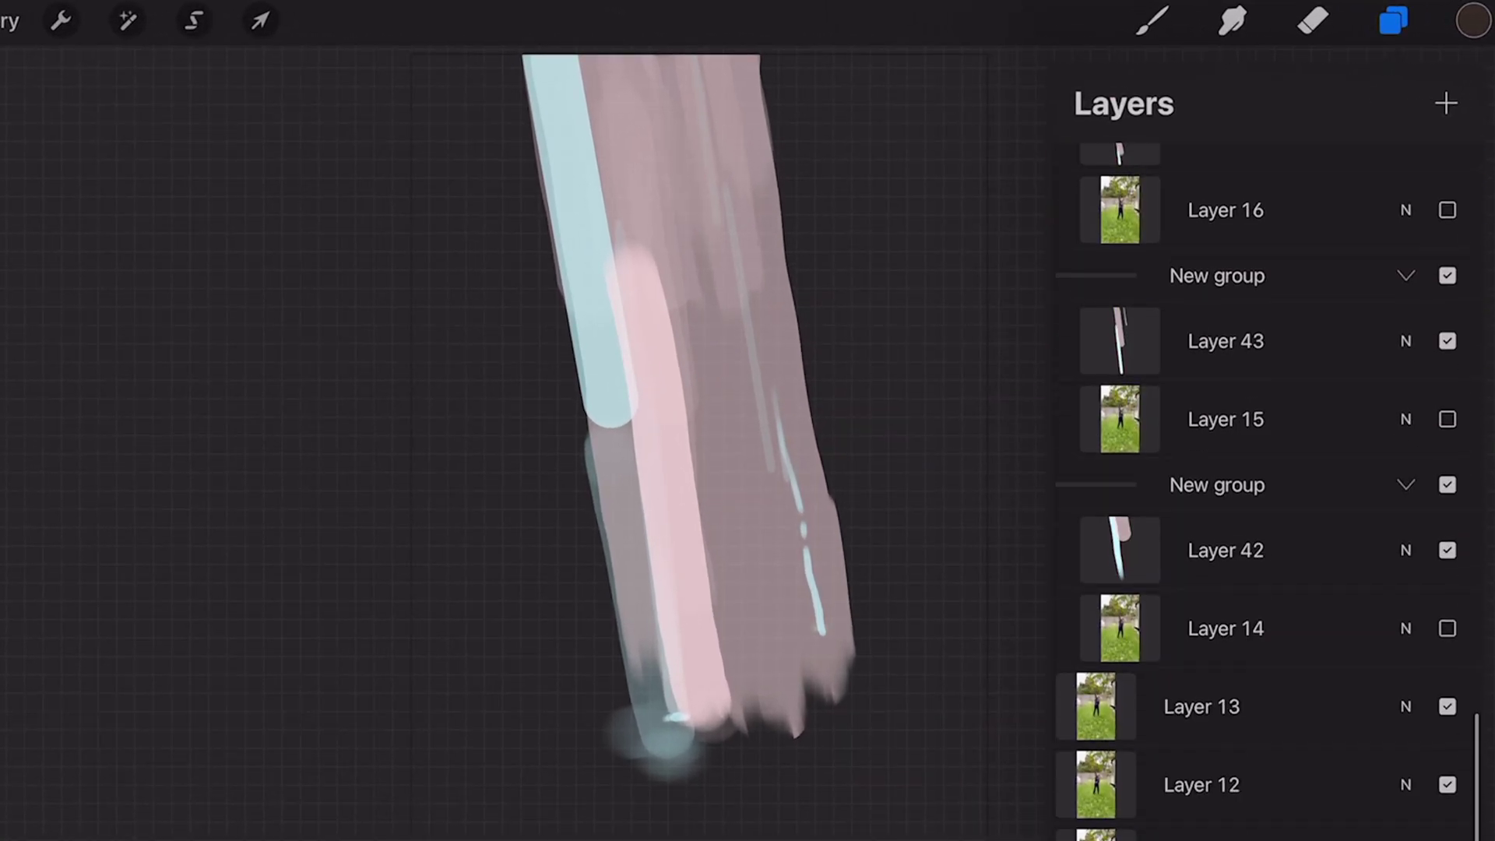
scroll(1257, 491, down, 5)
click(1246, 769)
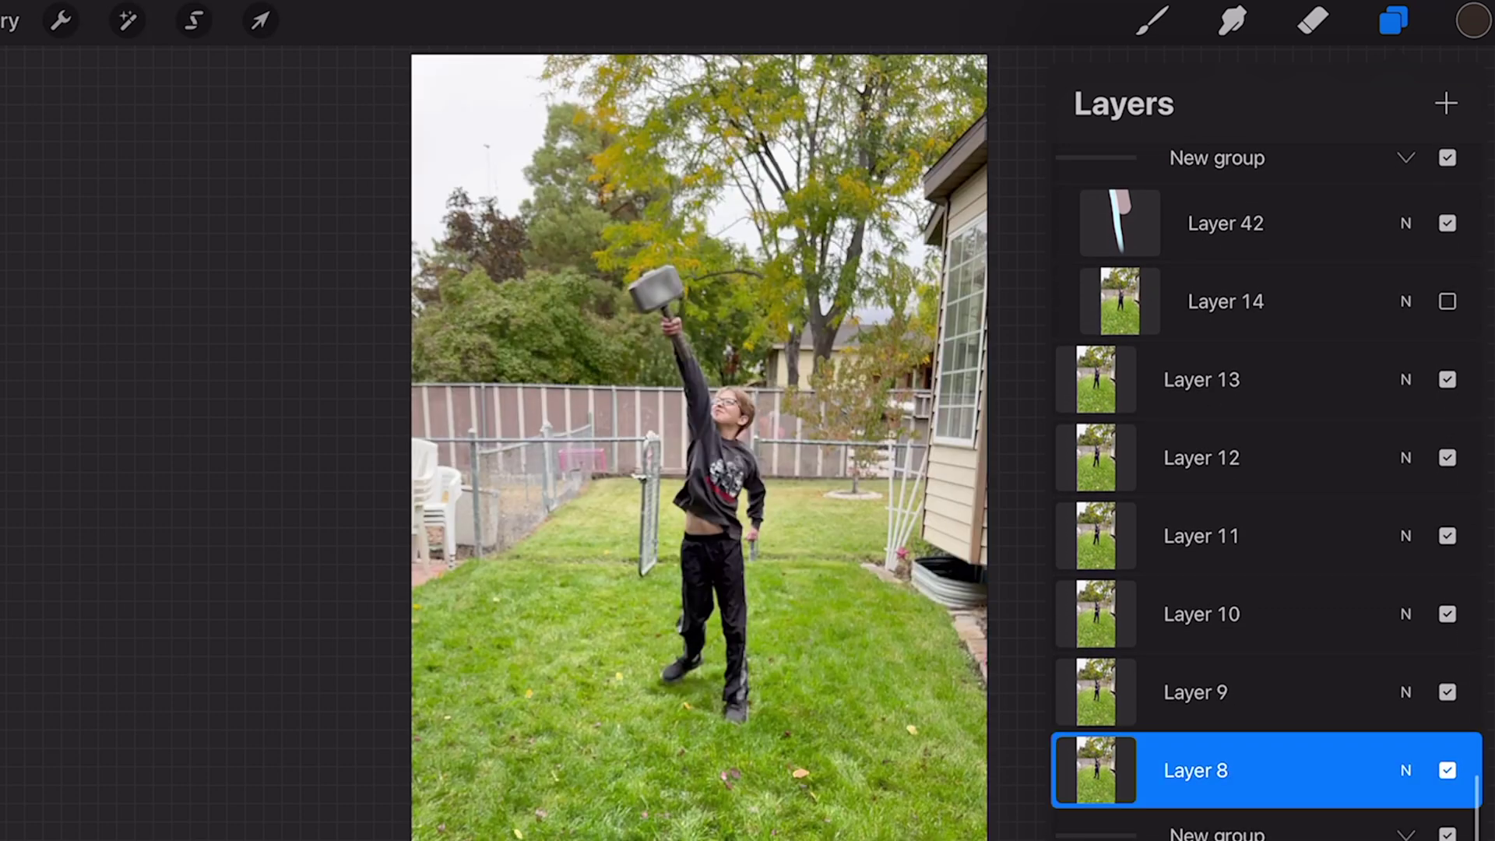
click(1246, 380)
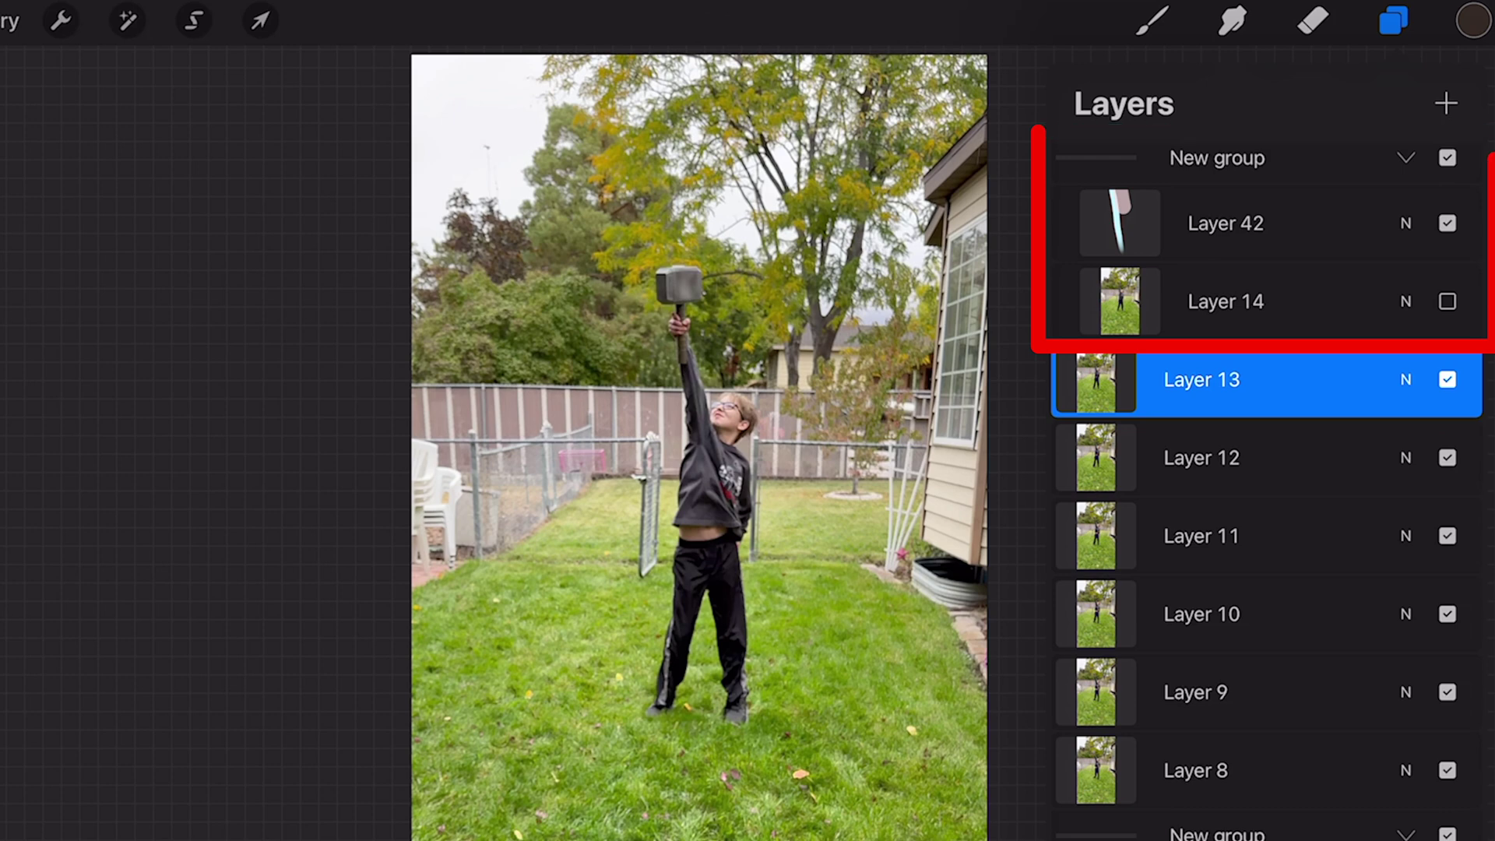
Step: Choose the Technical Pen inking brush and set the drawing color to bright orange
click(1152, 21)
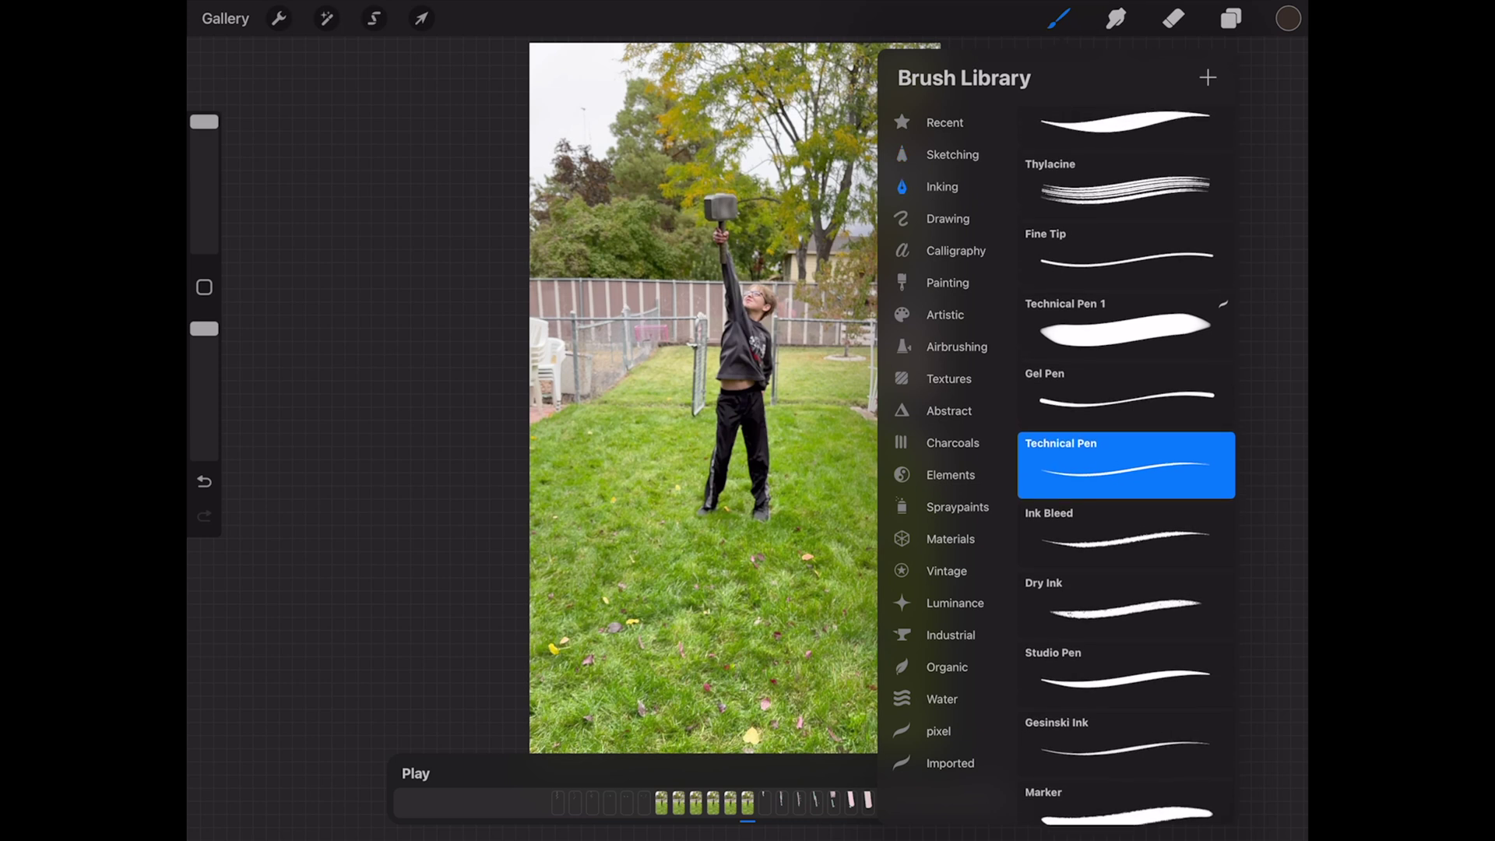
click(1288, 18)
click(1285, 90)
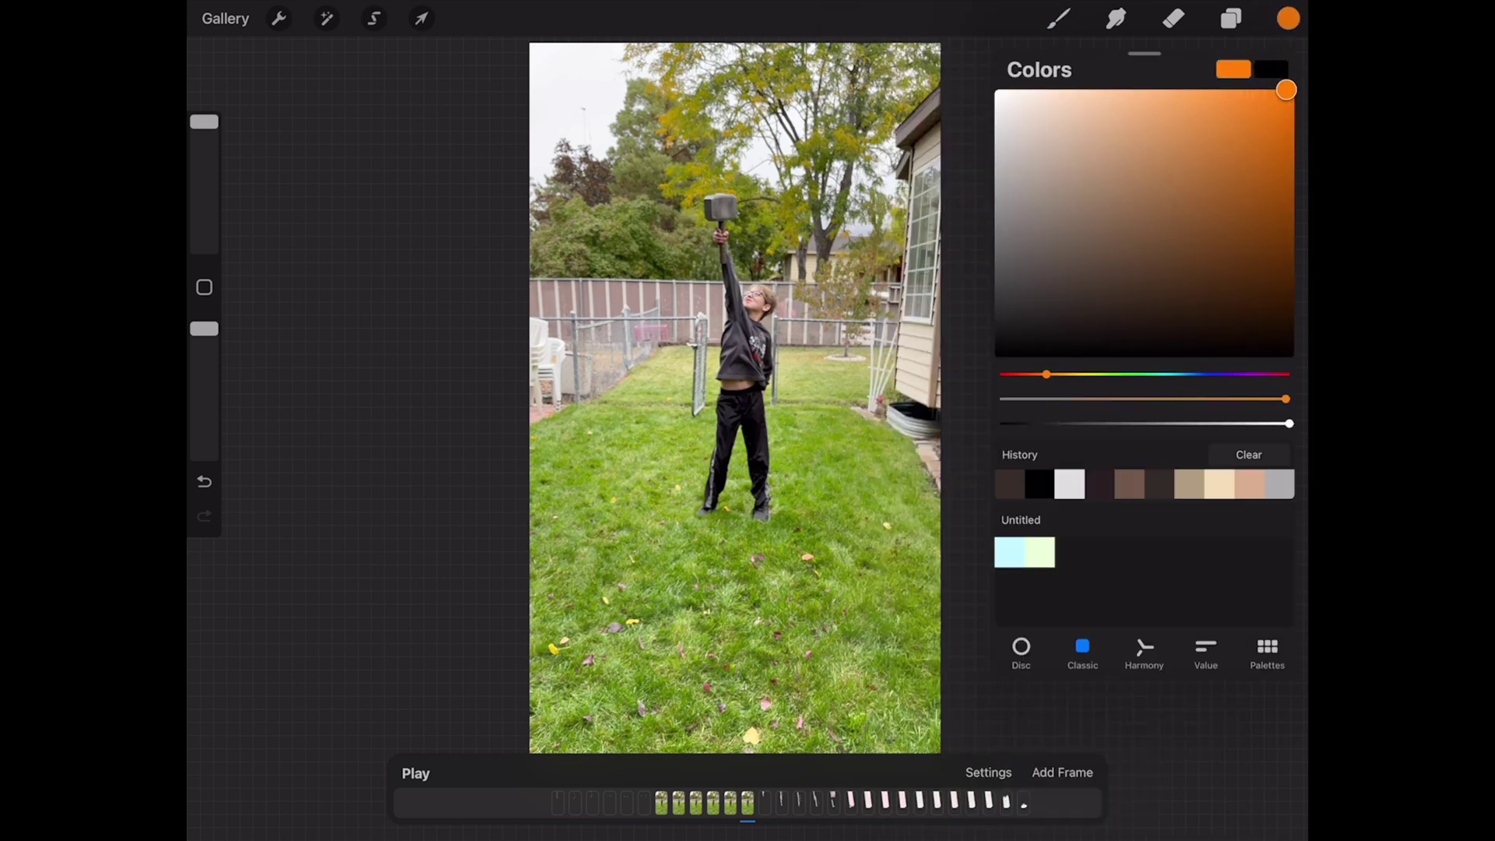
click(1288, 18)
Step: Try a looping orange scribble directly on Layer 13, toggle the layer's visibility, and undo the changes
mouse_move(663, 484)
mouse_down()
mouse_move(664, 401)
mouse_move(904, 308)
mouse_move(594, 468)
mouse_move(767, 331)
mouse_move(720, 380)
mouse_up()
click(1231, 18)
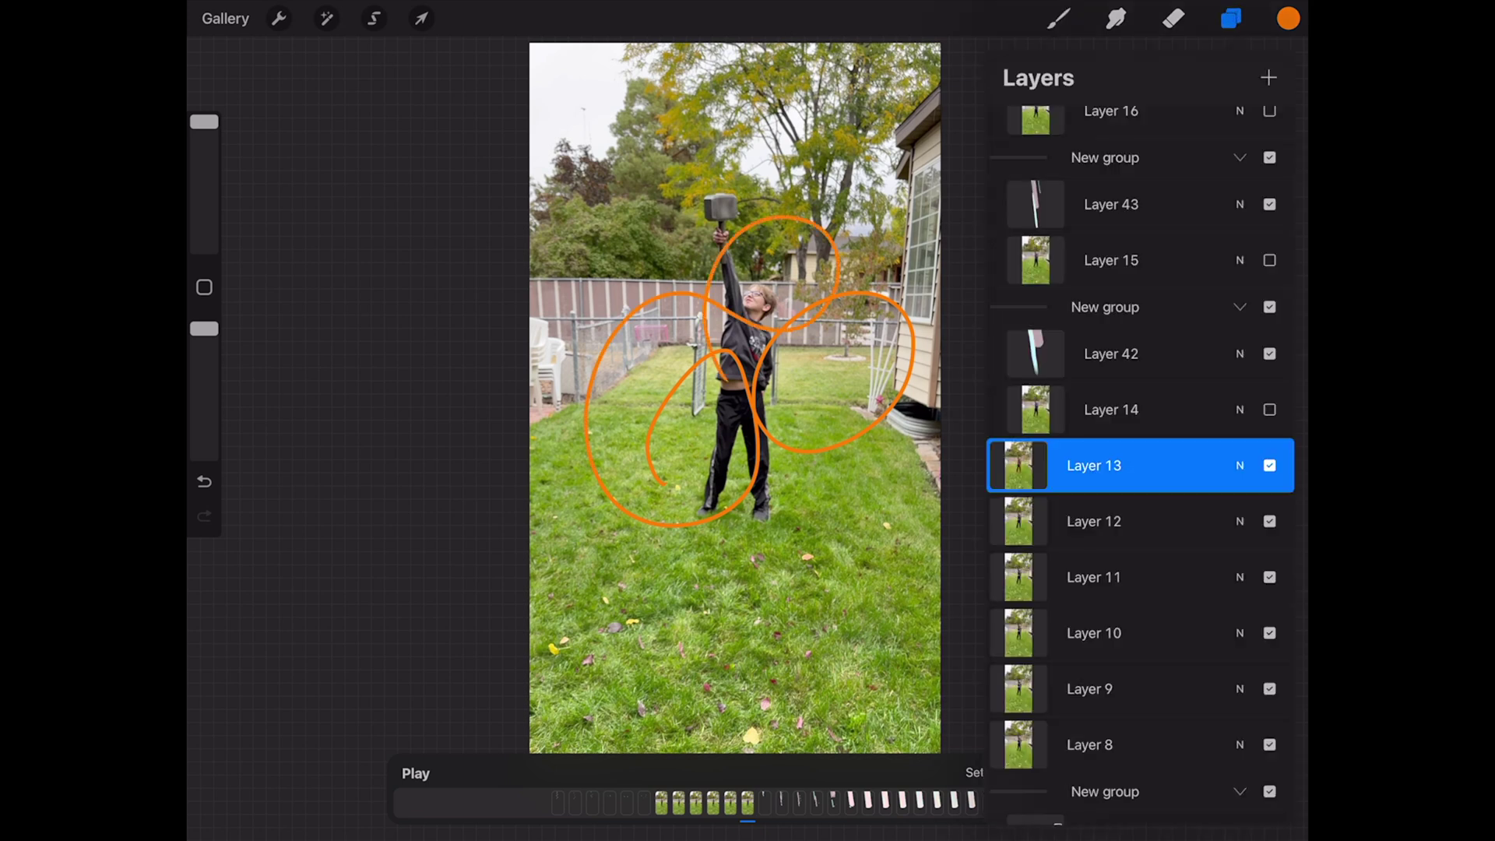
click(1269, 464)
click(1269, 465)
click(1230, 18)
key(ctrl+z)
key(ctrl+z)
key(ctrl+z)
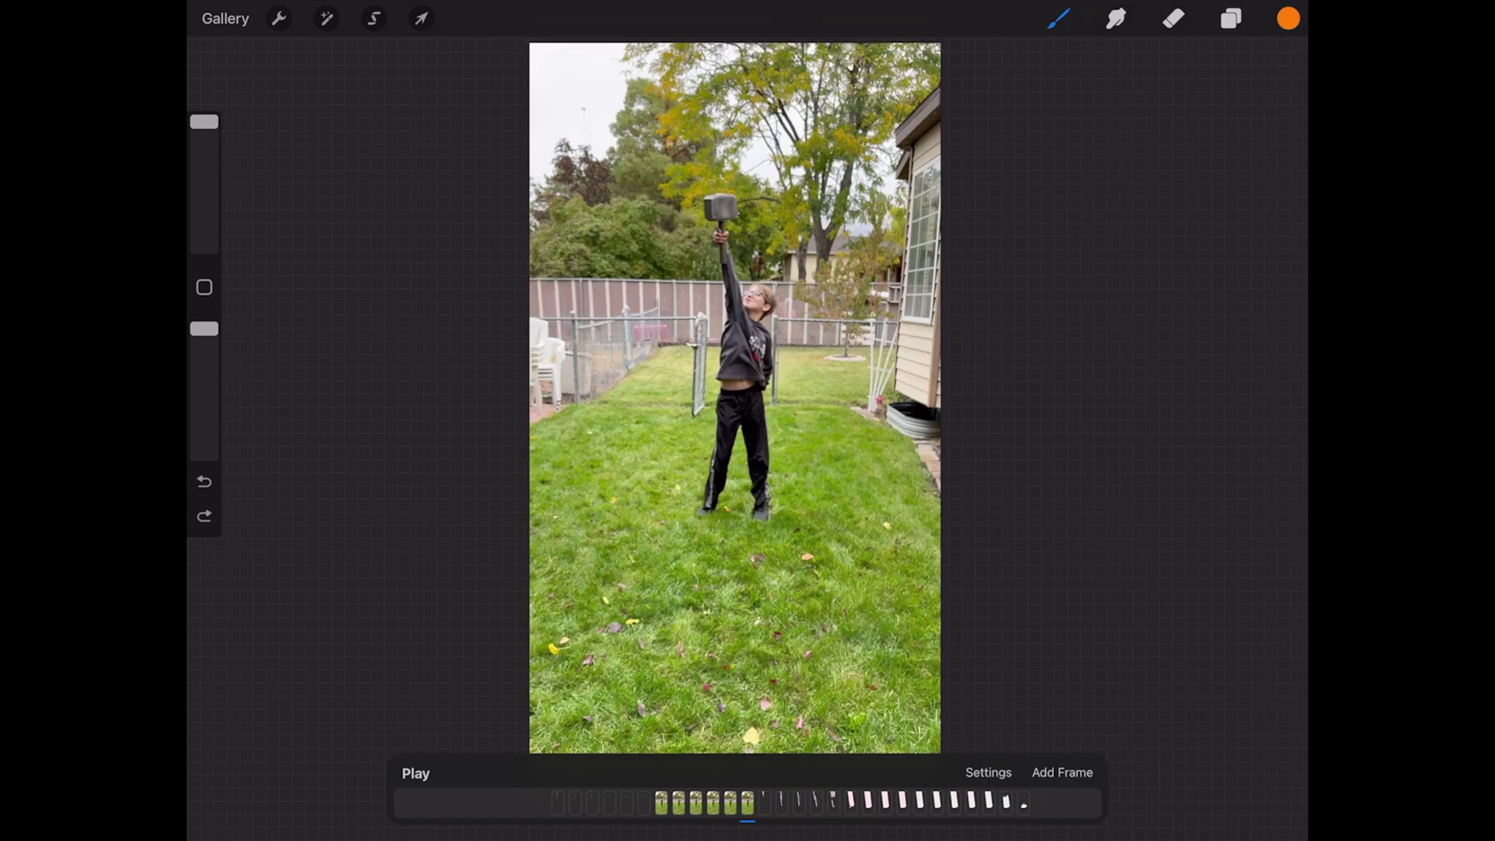
Step: Add a new empty layer above Layer 13 and group it with Layer 13
key(l)
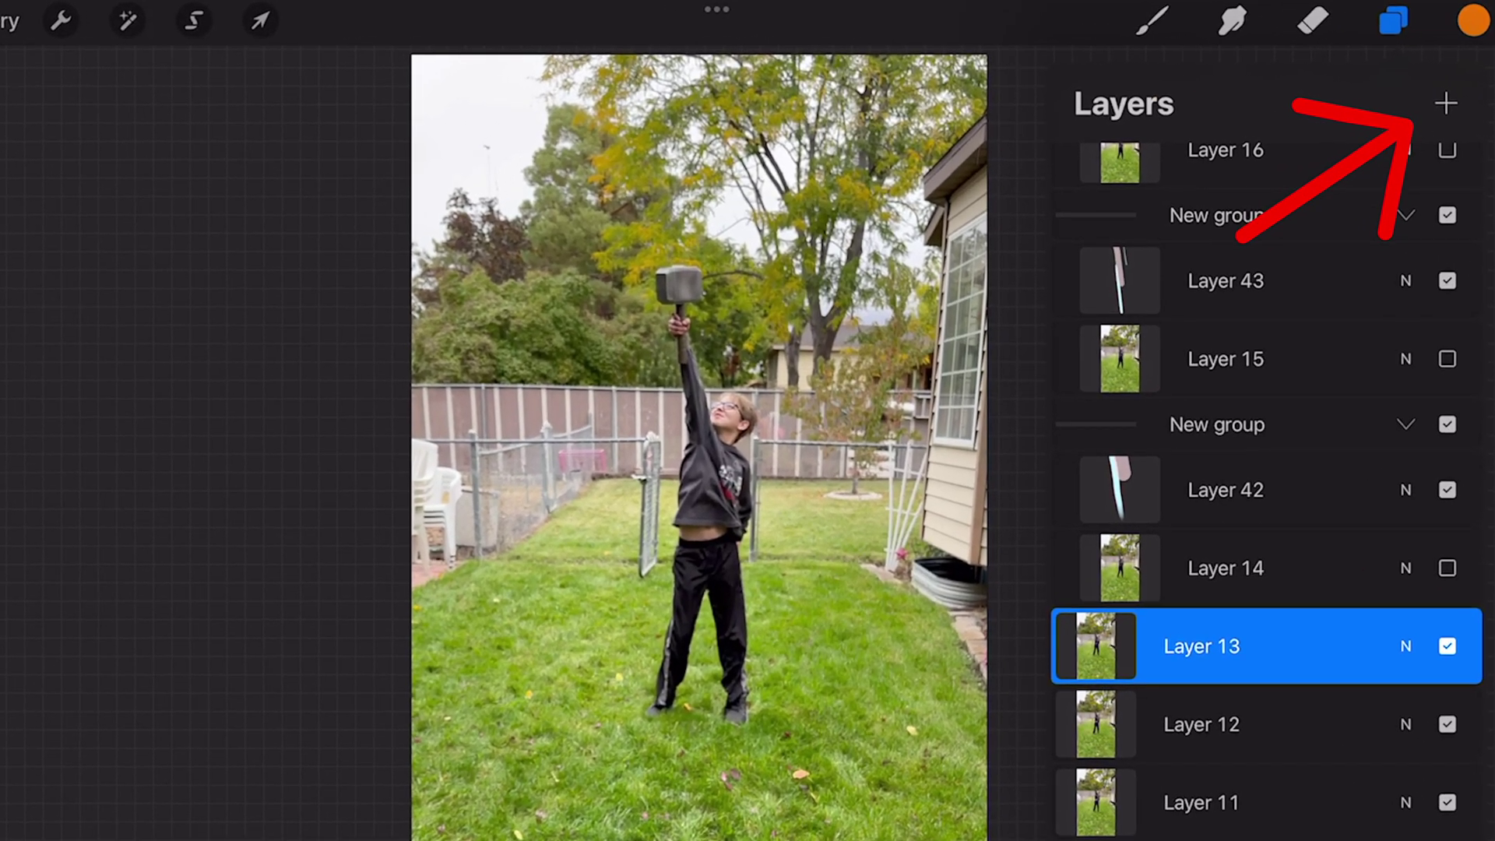
click(1446, 102)
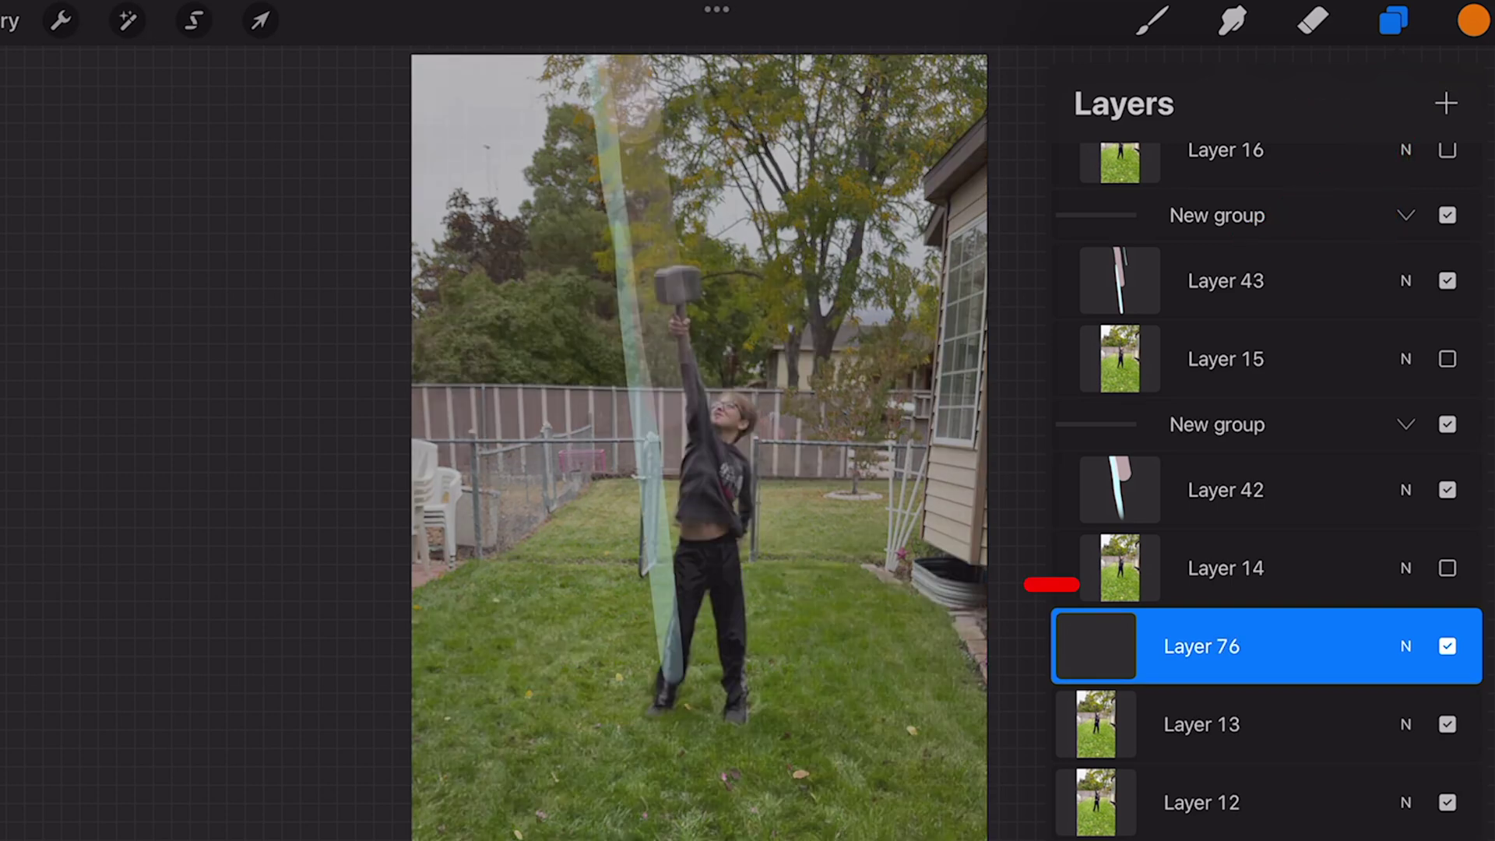
drag(1214, 724, 1285, 724)
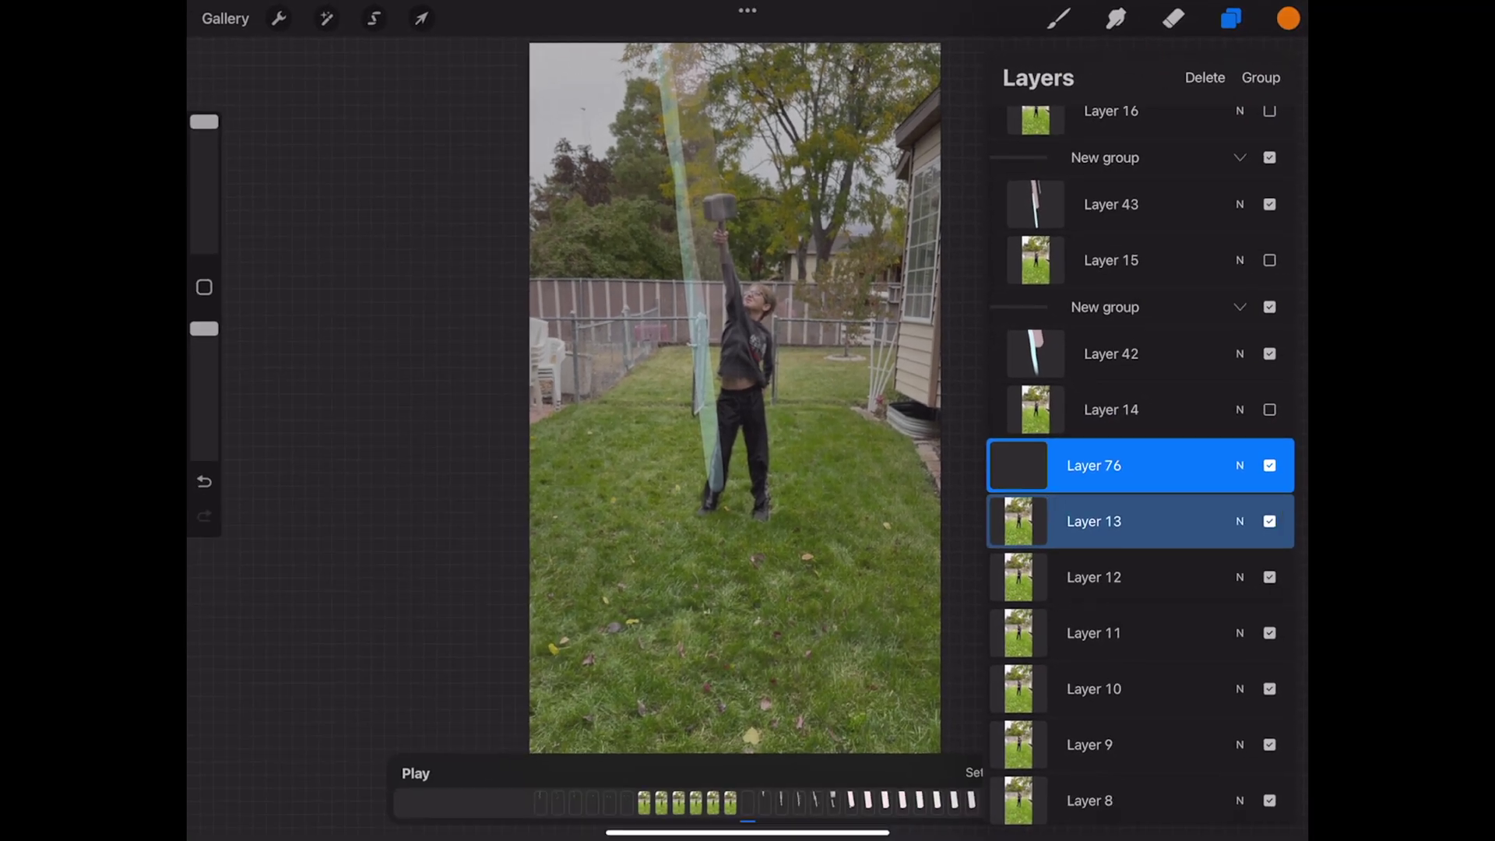
click(1260, 77)
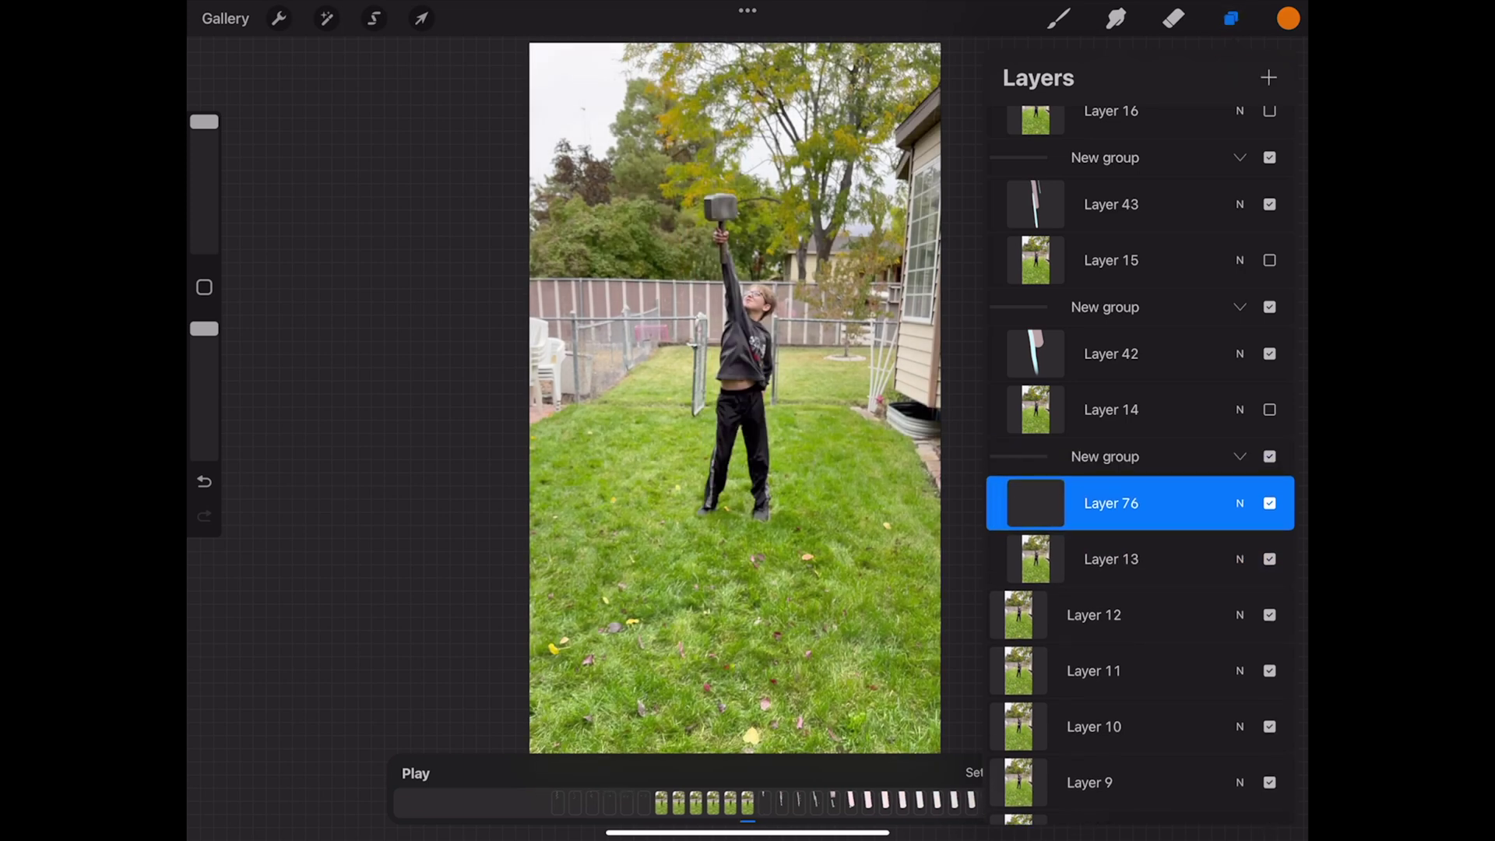
Step: Draw jagged orange lightning strokes above the hammer, along the raised arm and across the grass on both sides of the feet
click(1231, 18)
click(733, 297)
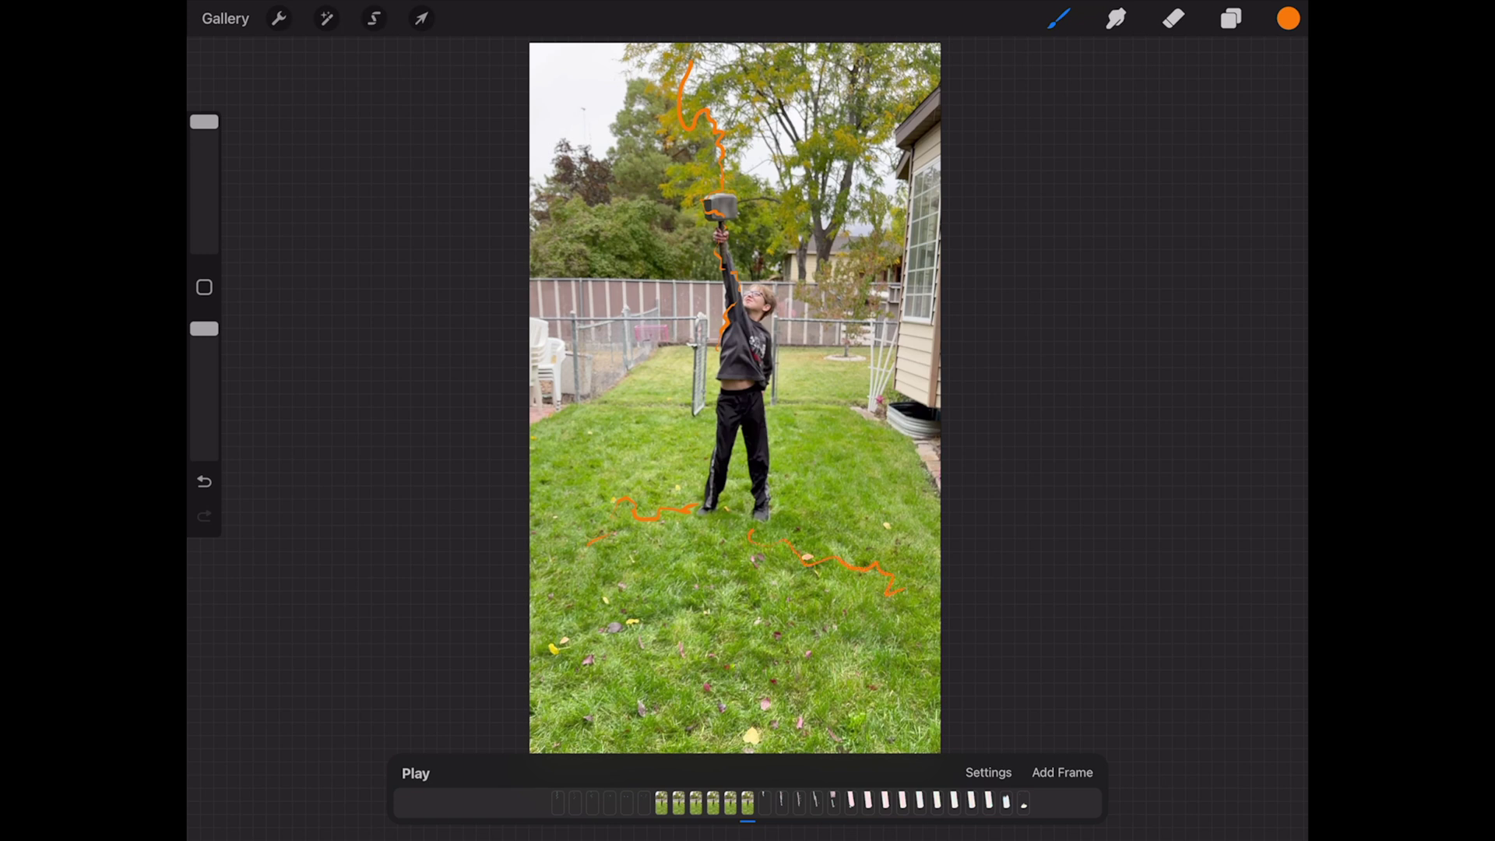
Step: Hide Layer 13 beneath the lightning strokes and reduce the onion skin frames to the minimum
click(1231, 19)
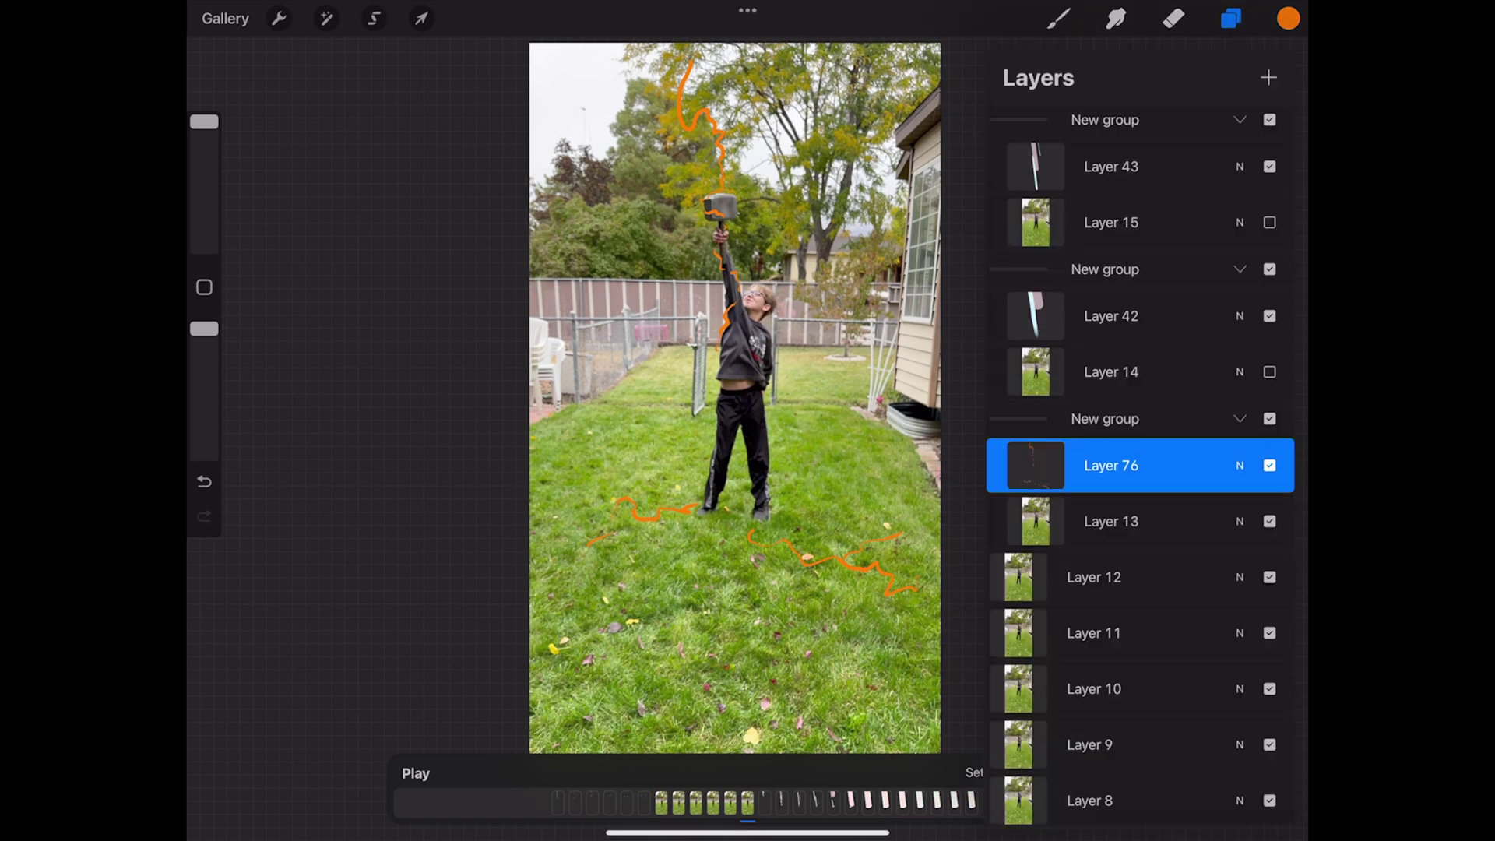
click(1269, 521)
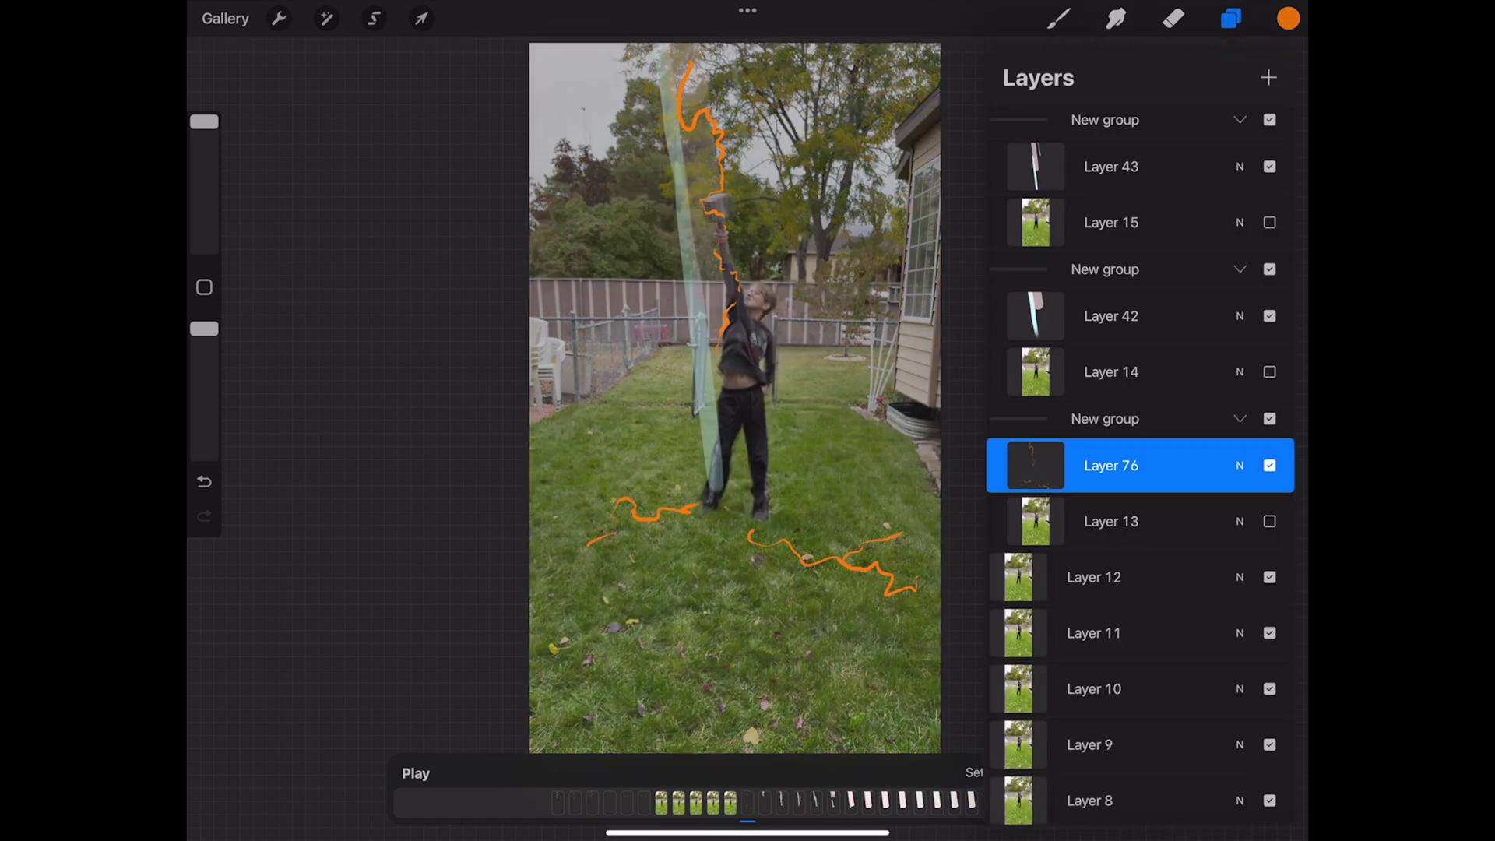
click(1269, 521)
click(1269, 521)
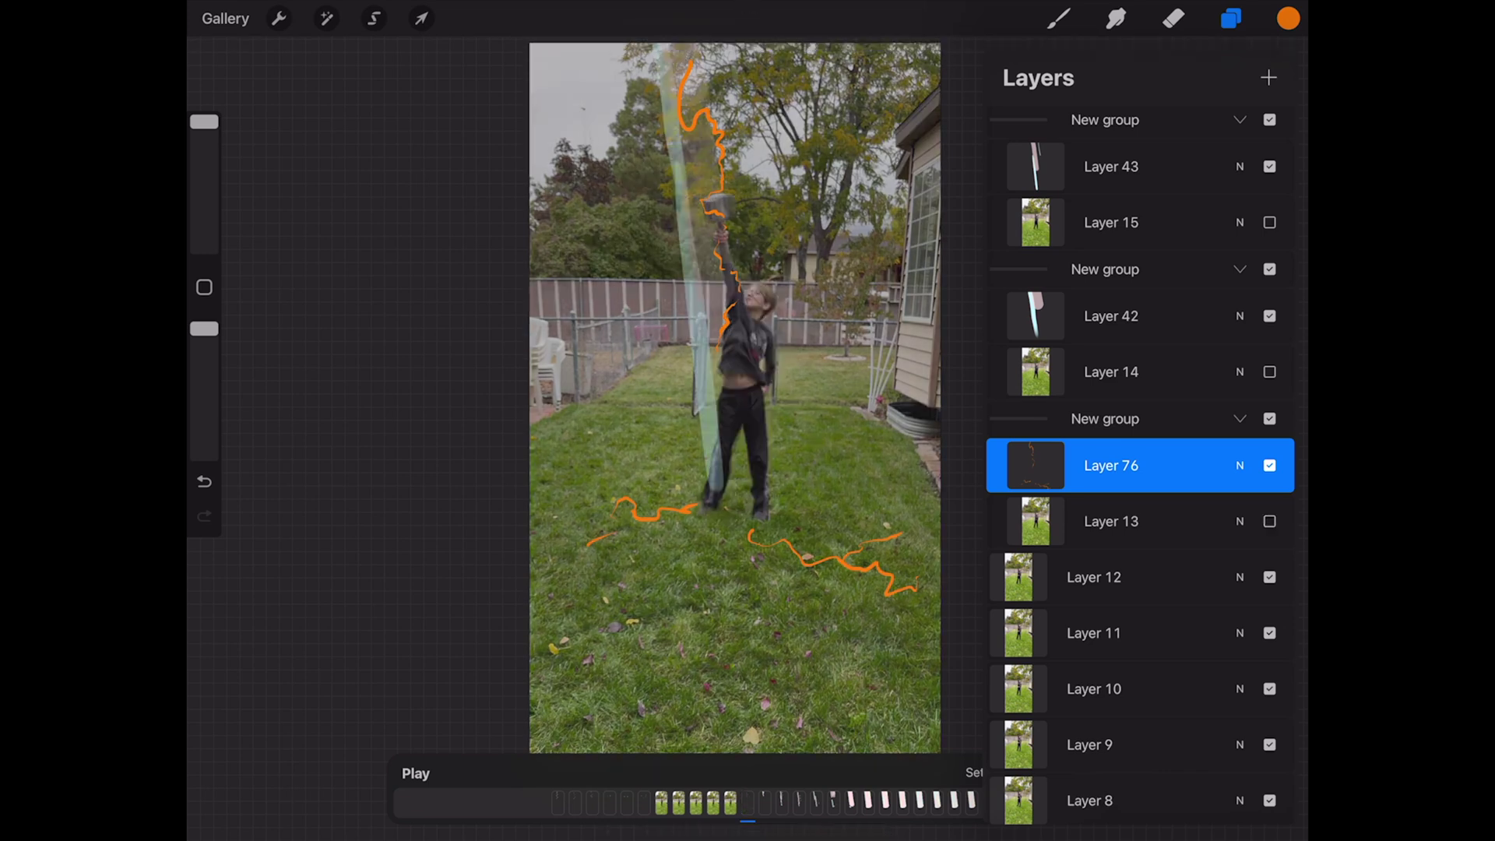
click(1230, 18)
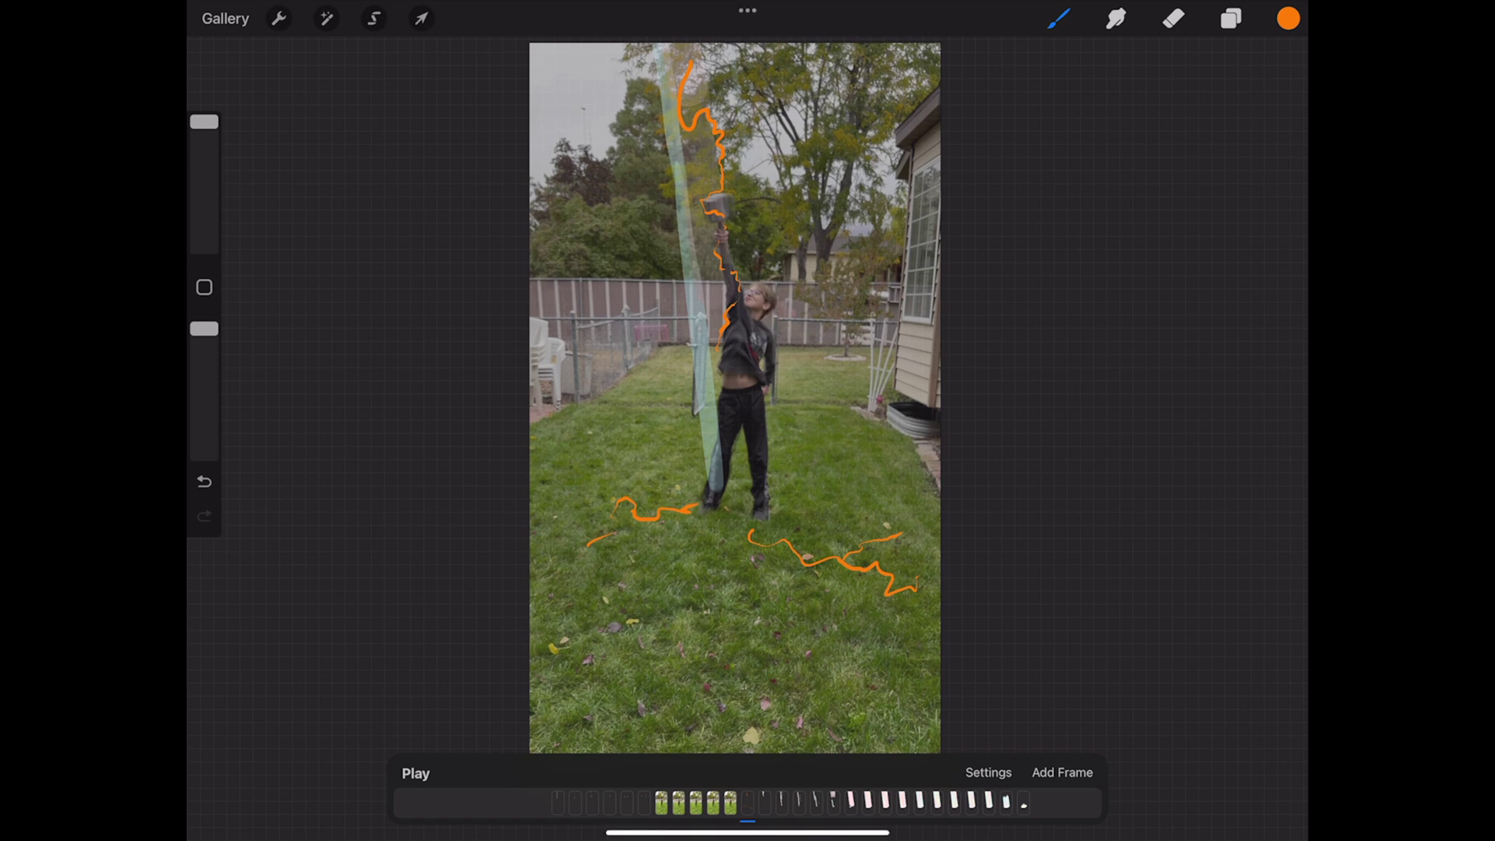
click(988, 772)
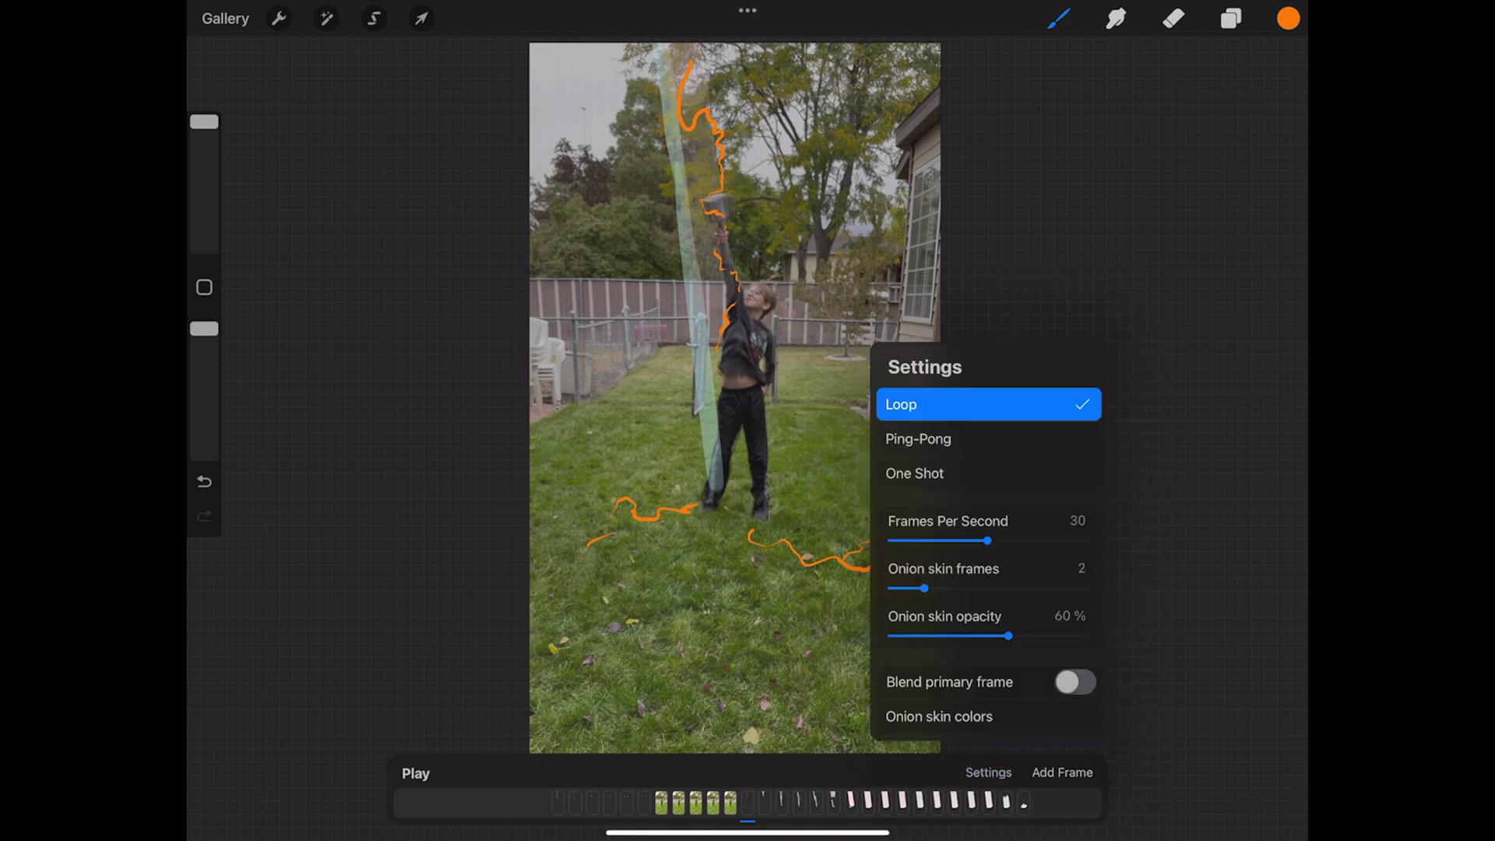
drag(924, 588, 891, 588)
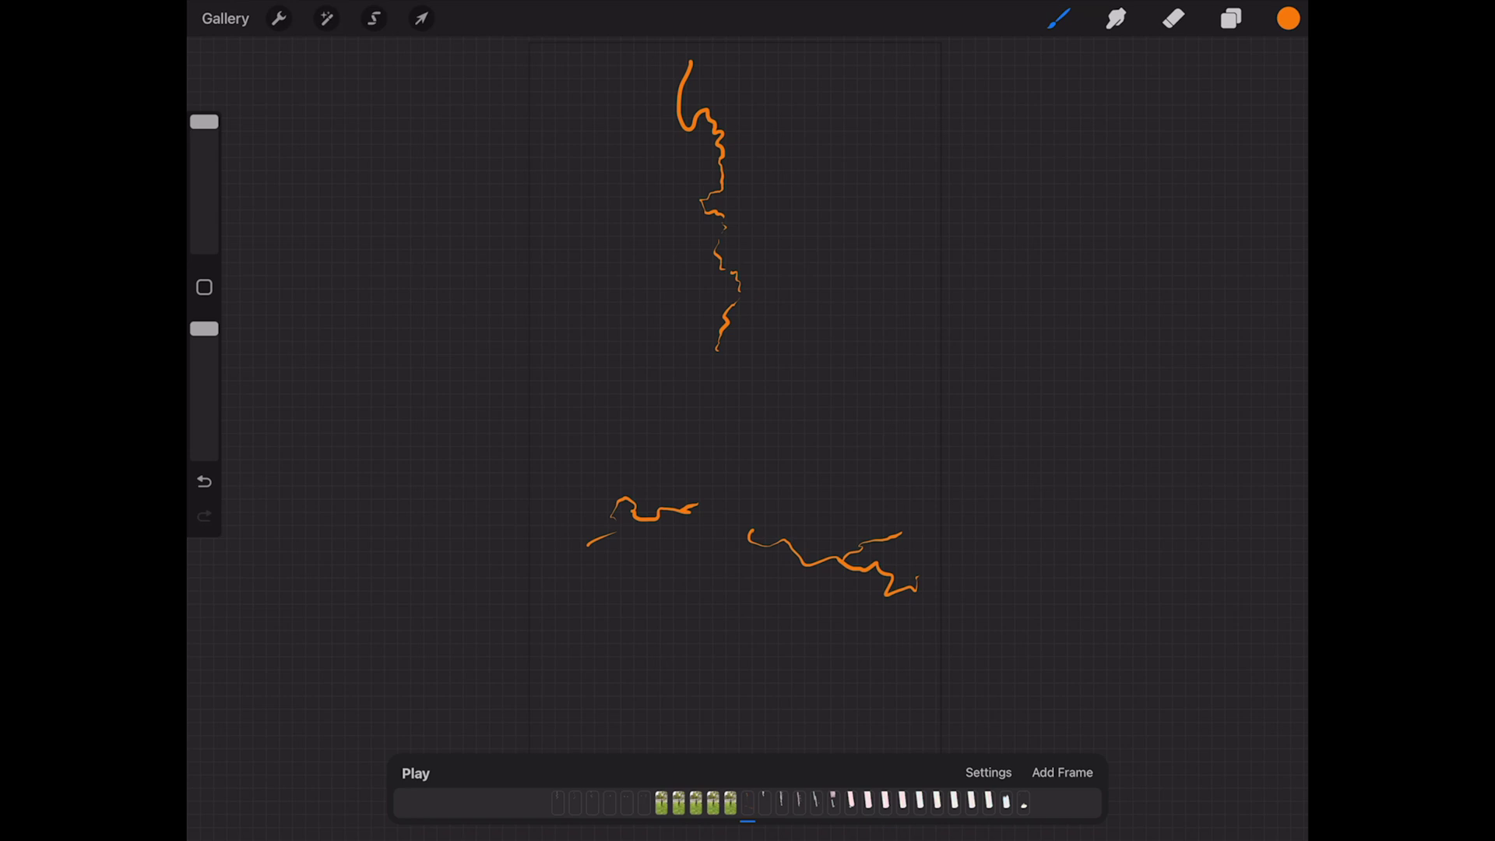
Step: Export the layers as PNG Files
click(278, 19)
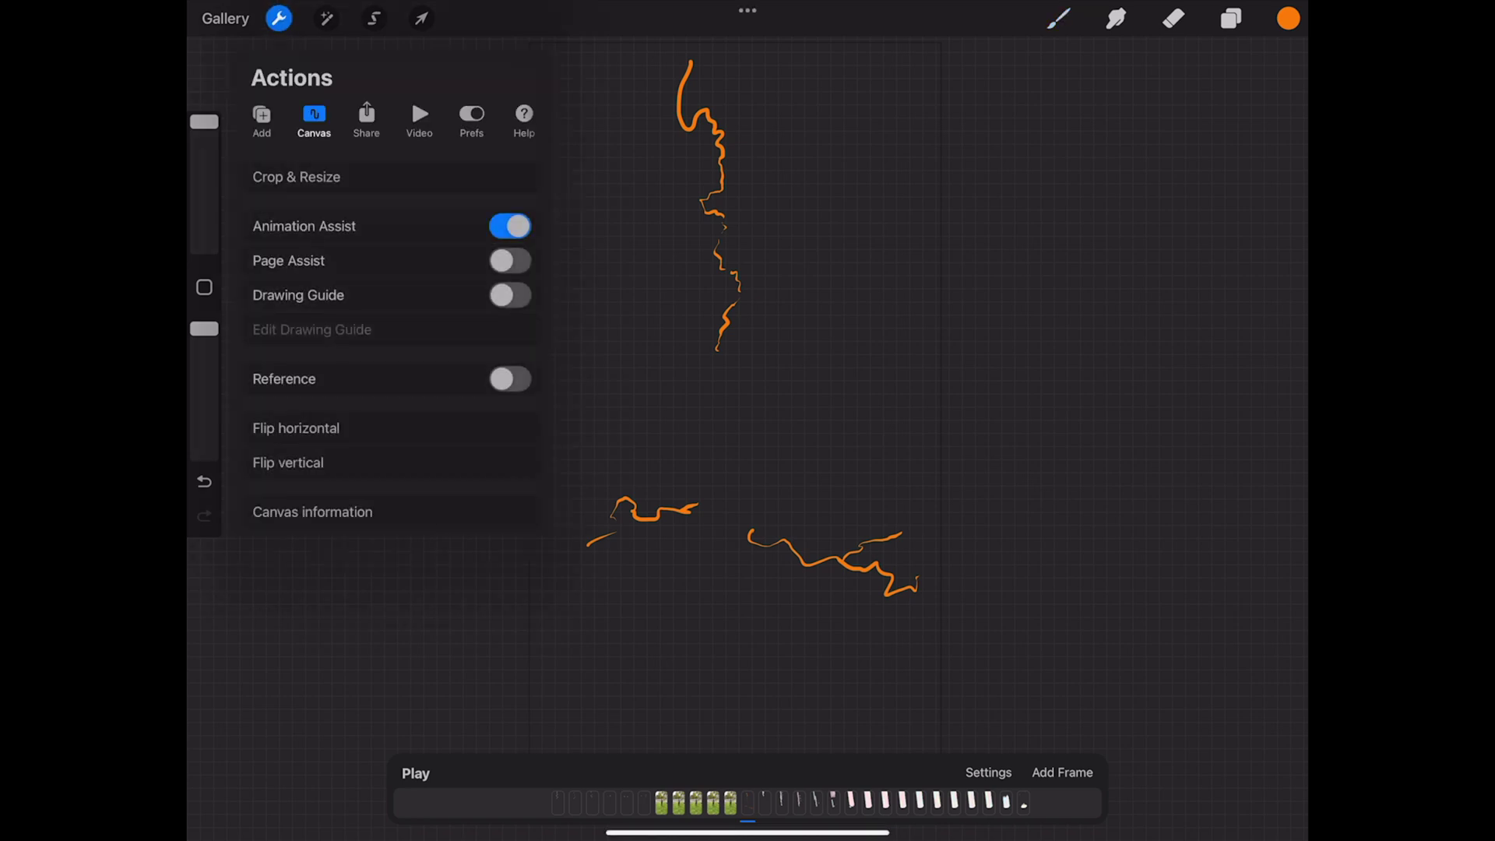
click(367, 118)
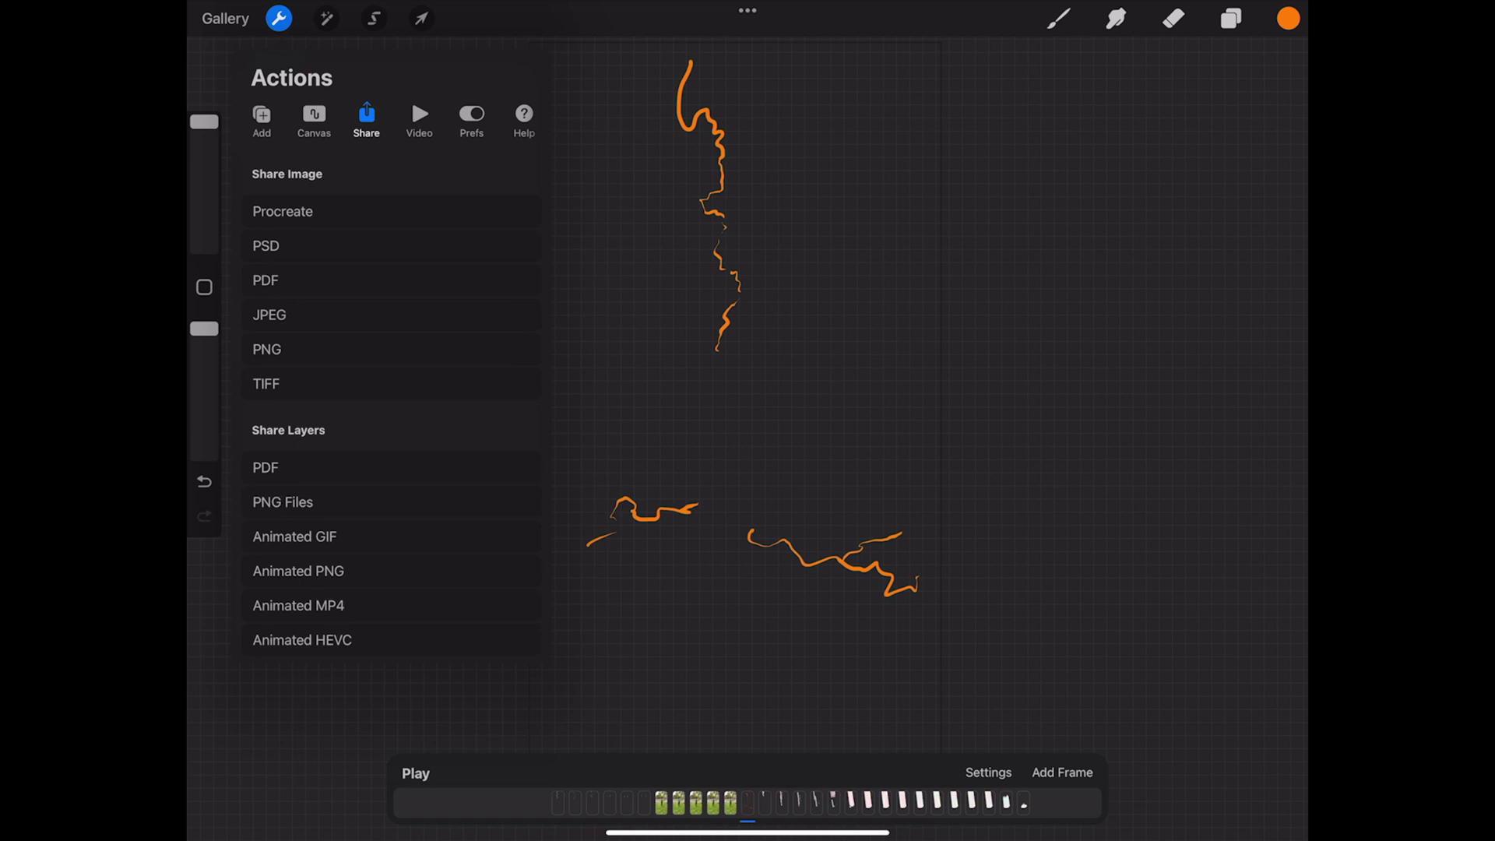
click(390, 502)
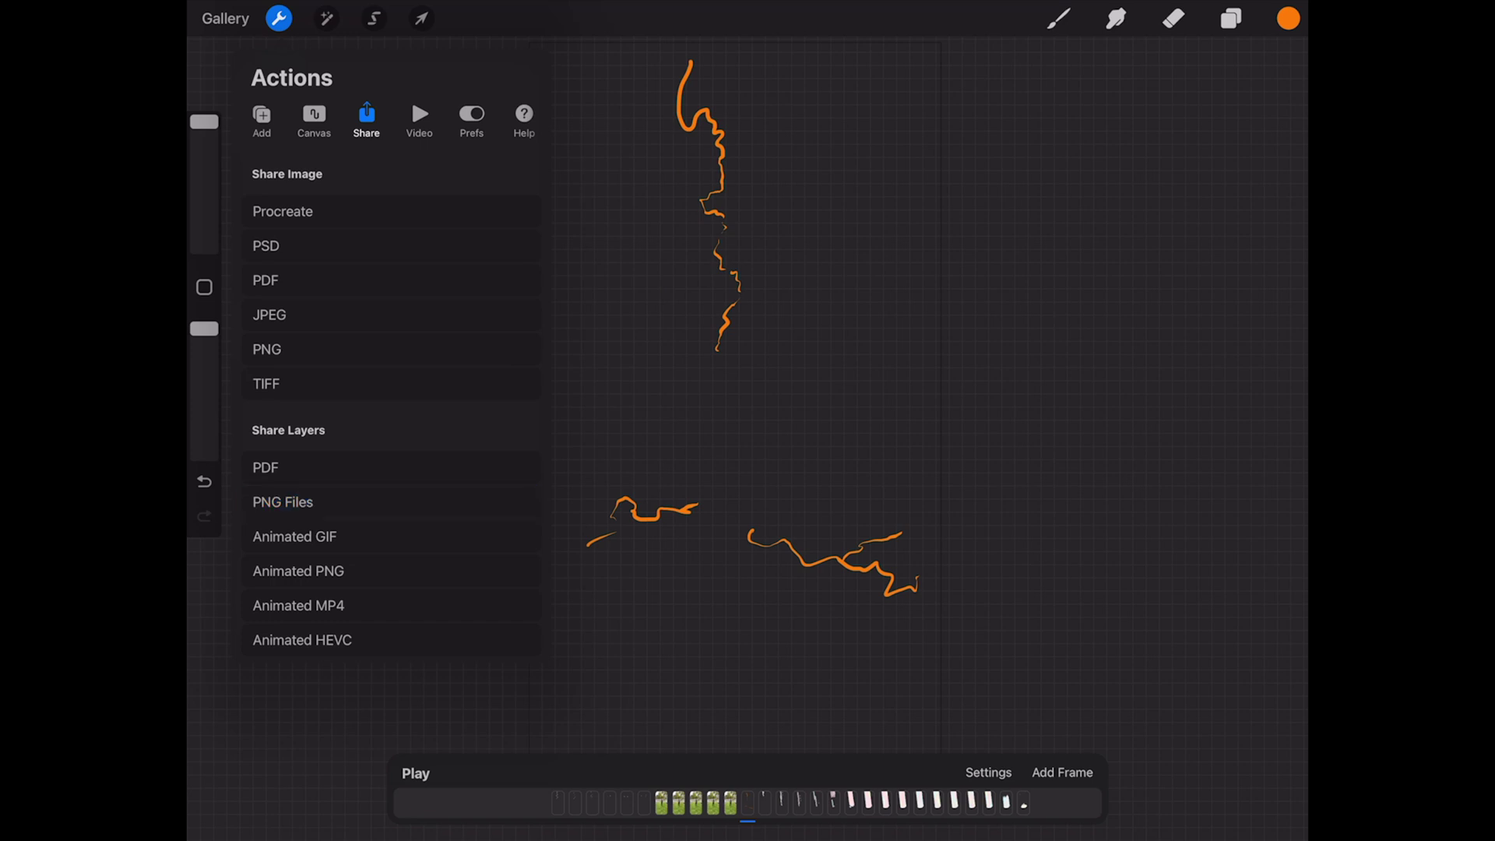
click(1012, 389)
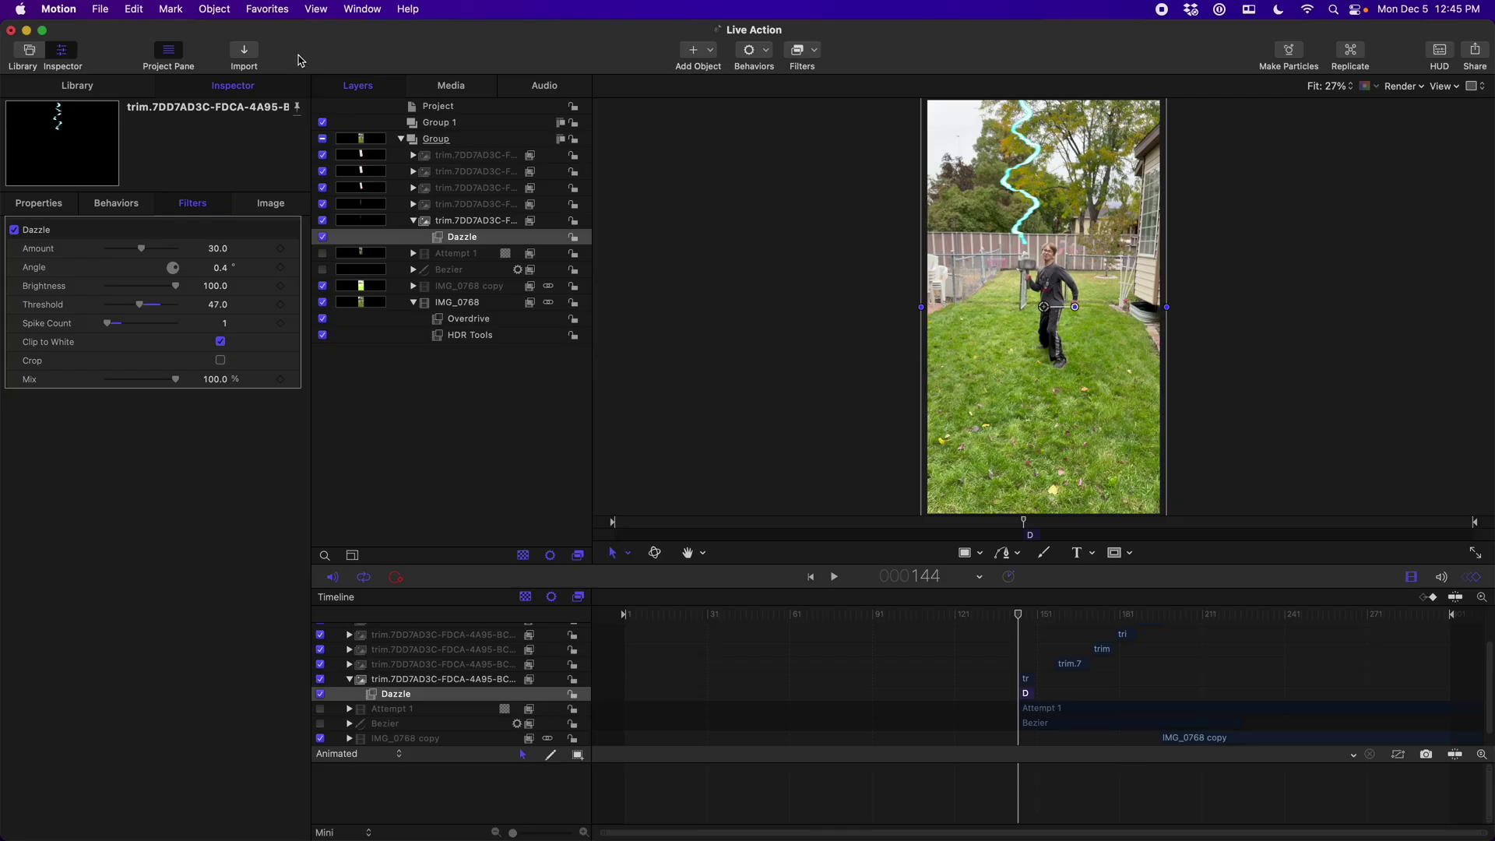
Step: Preview the exported PNG images in the Procreate Drawover folder through number 17, and close the import without adding any
click(245, 55)
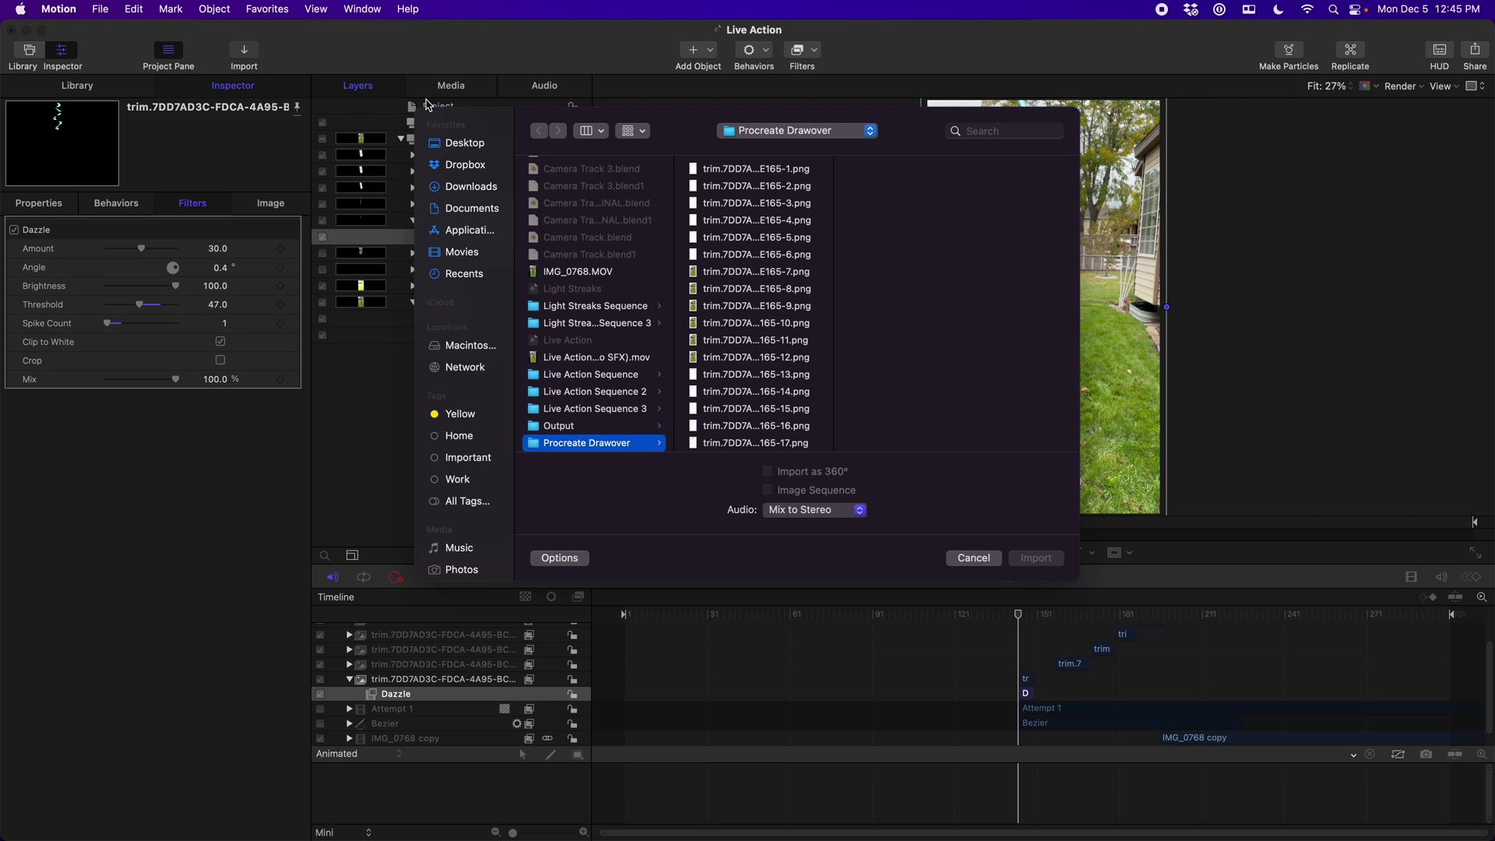
click(782, 184)
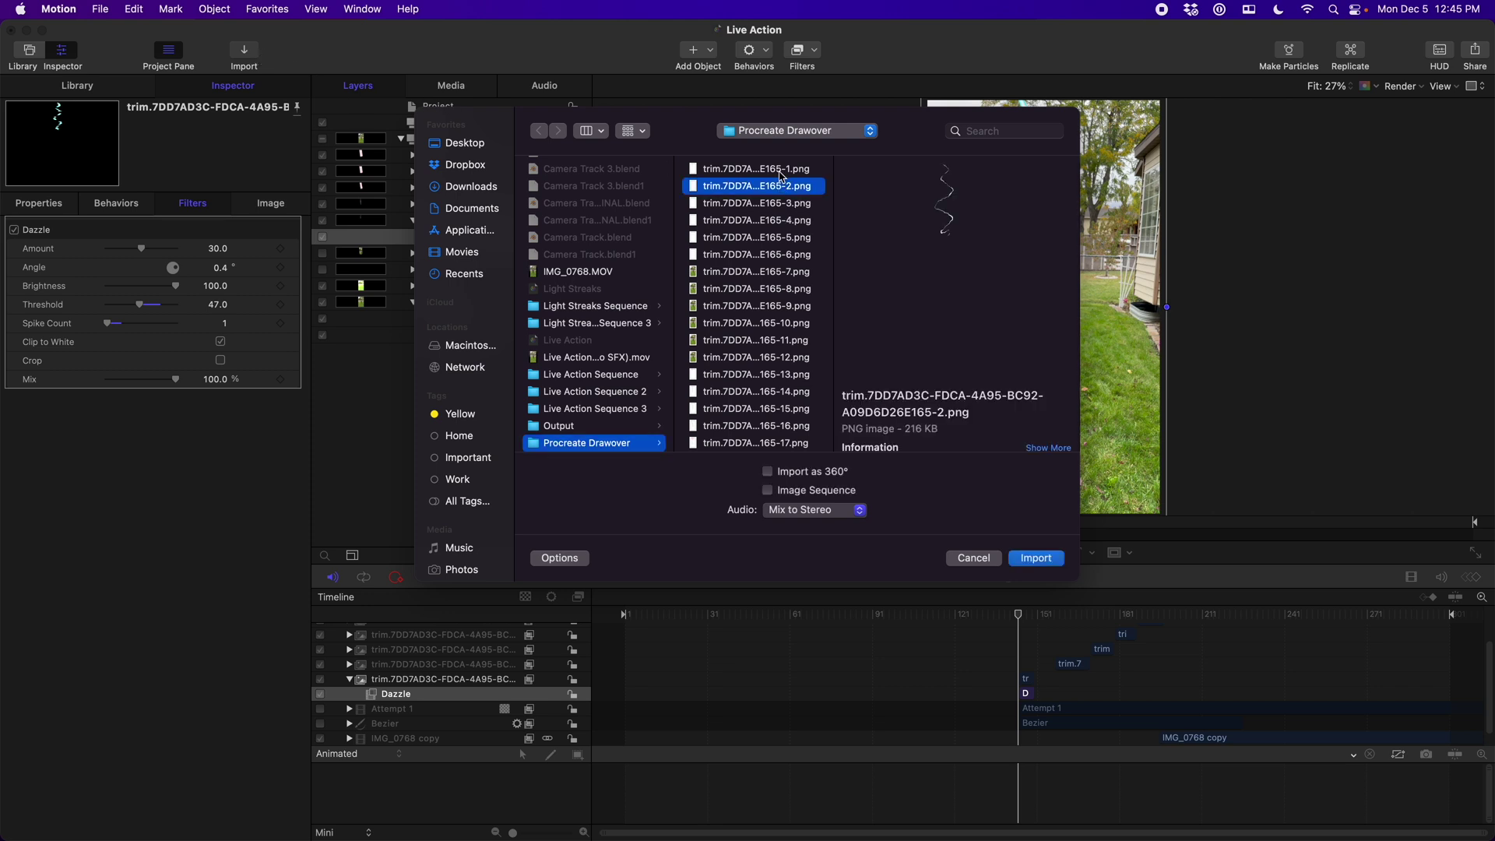
click(780, 172)
click(768, 221)
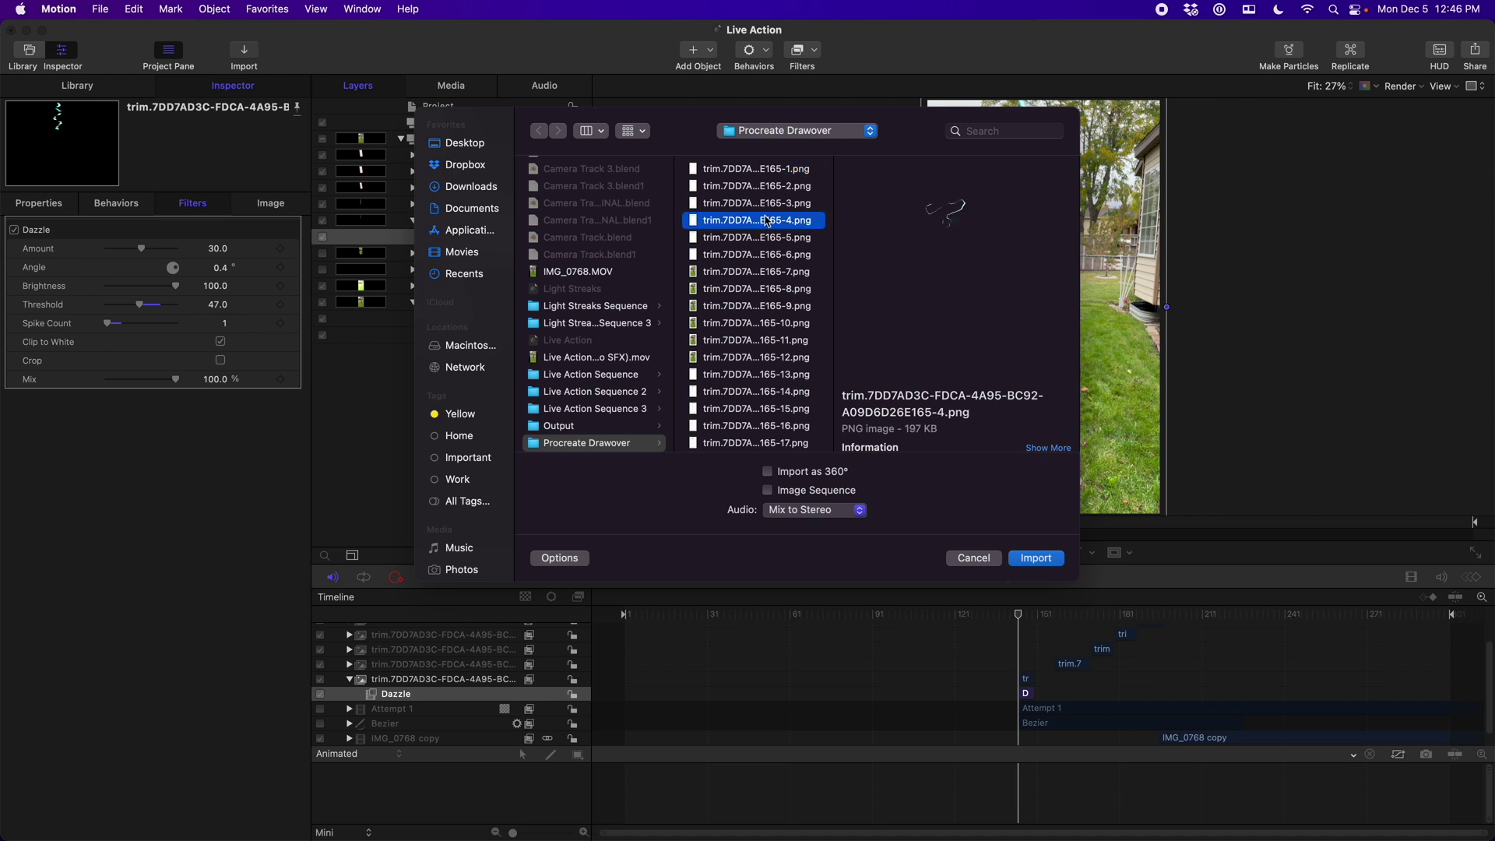
key(Down)
key(Down)
key(Down)
key(Down)
key(Down)
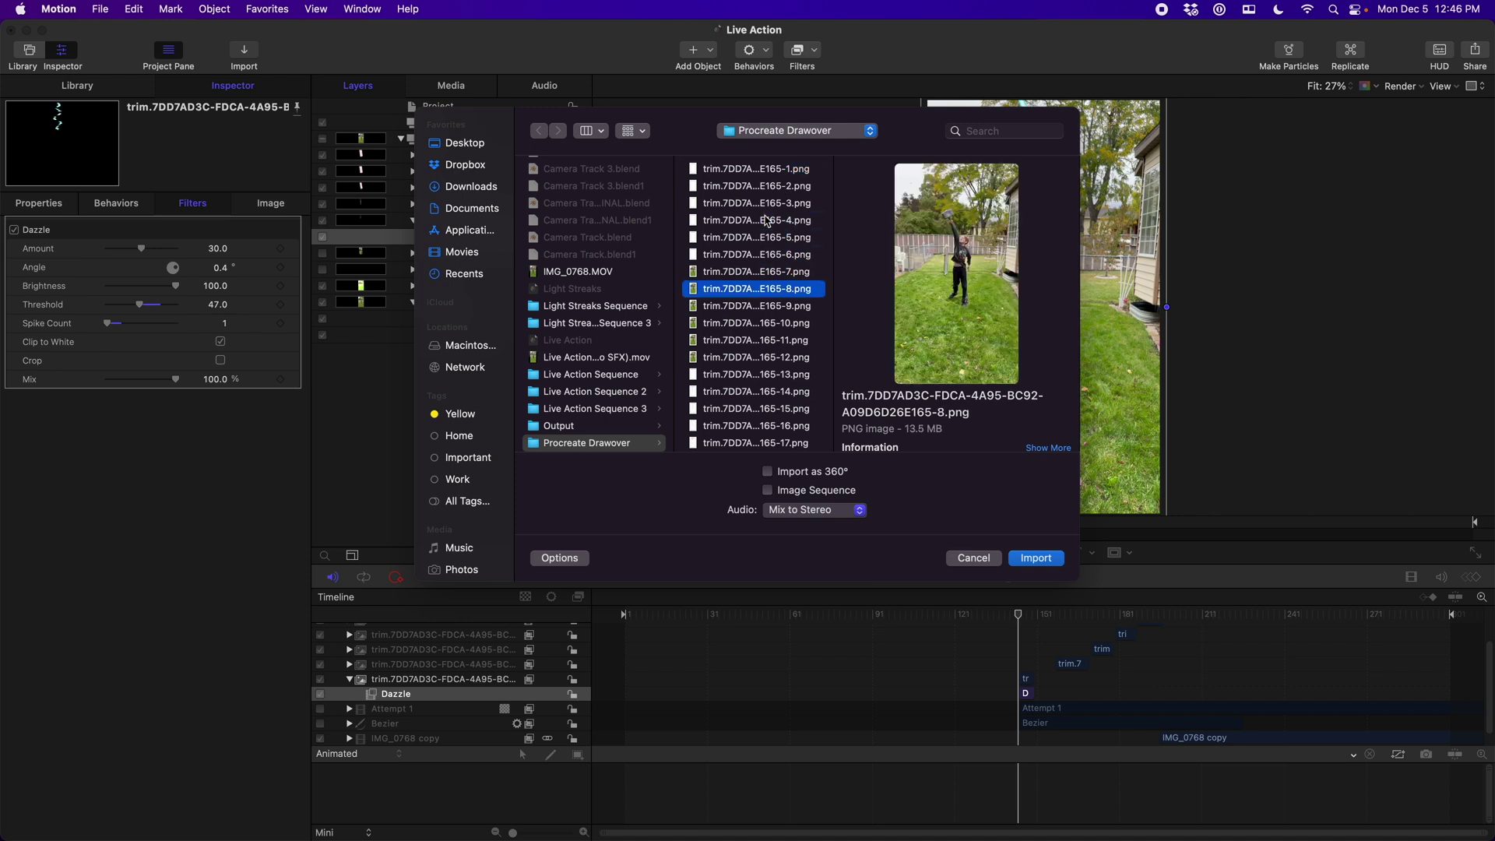
key(Down)
key(Down)
key(Down)
key(Down)
key(Down)
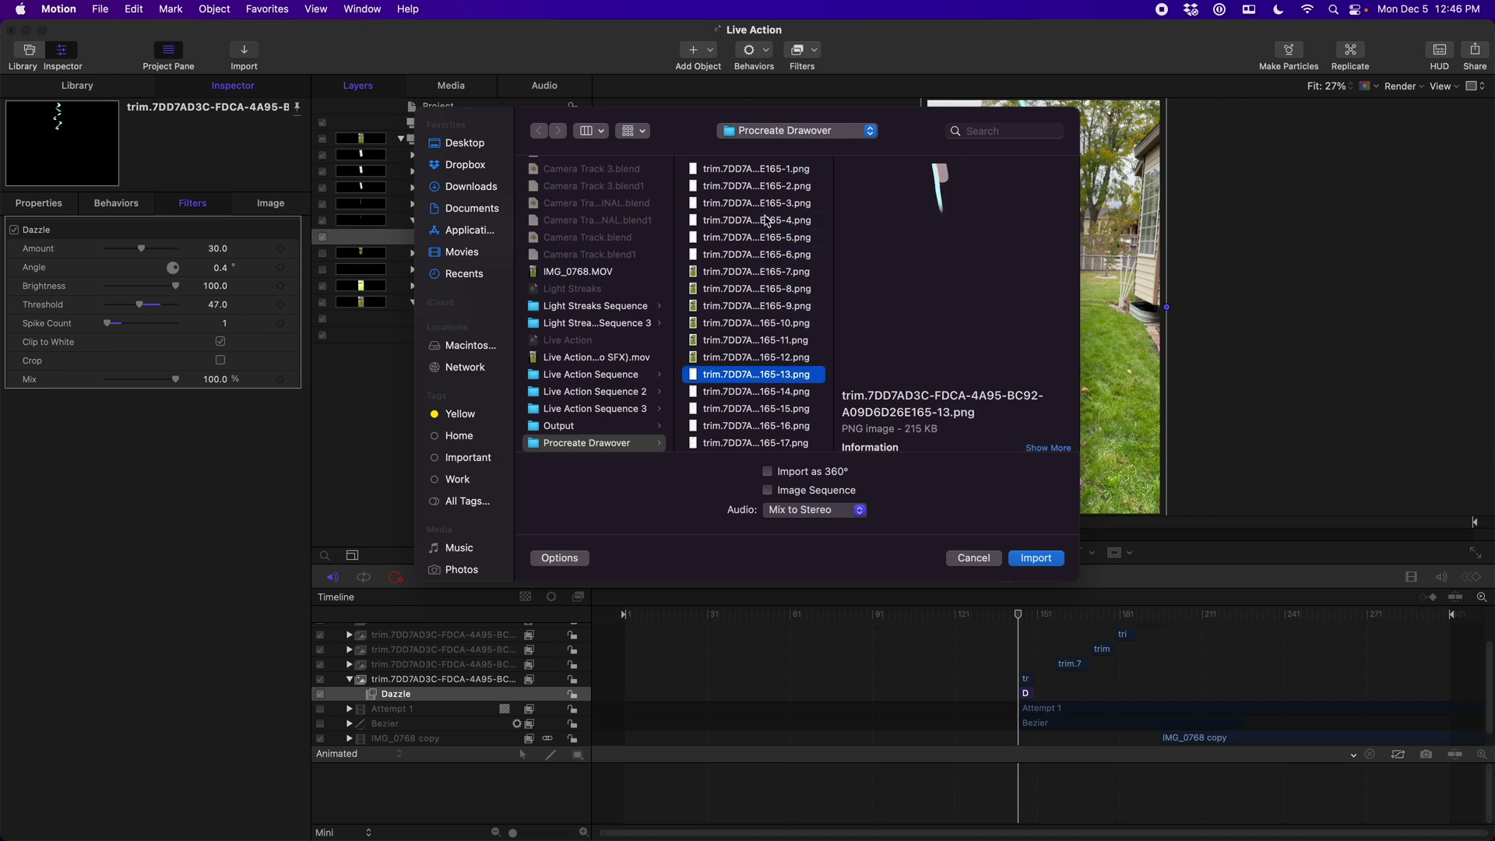
key(Down)
key(Down)
key(Down)
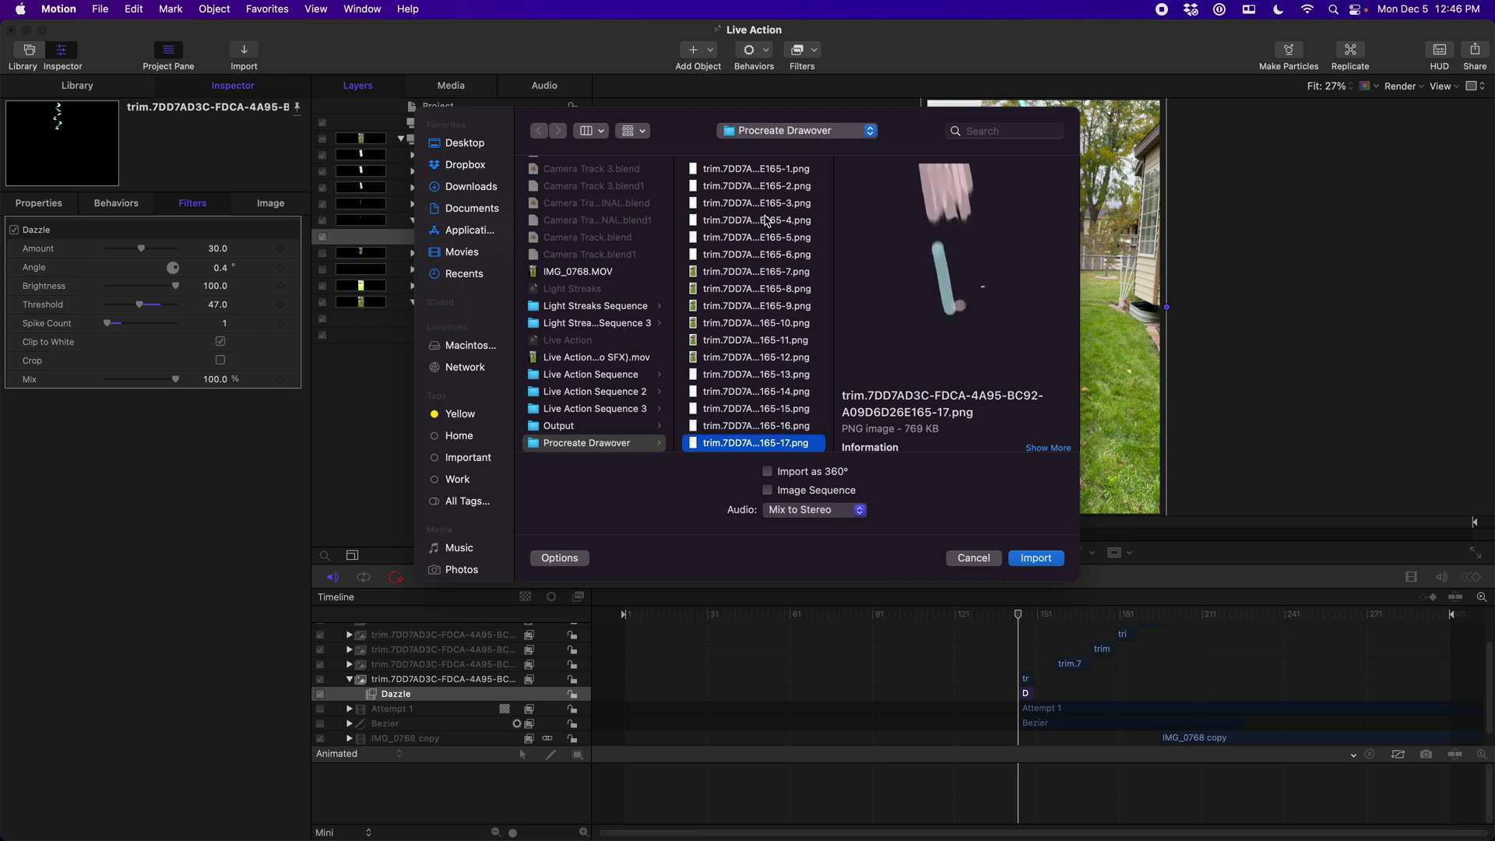
click(819, 492)
key(Escape)
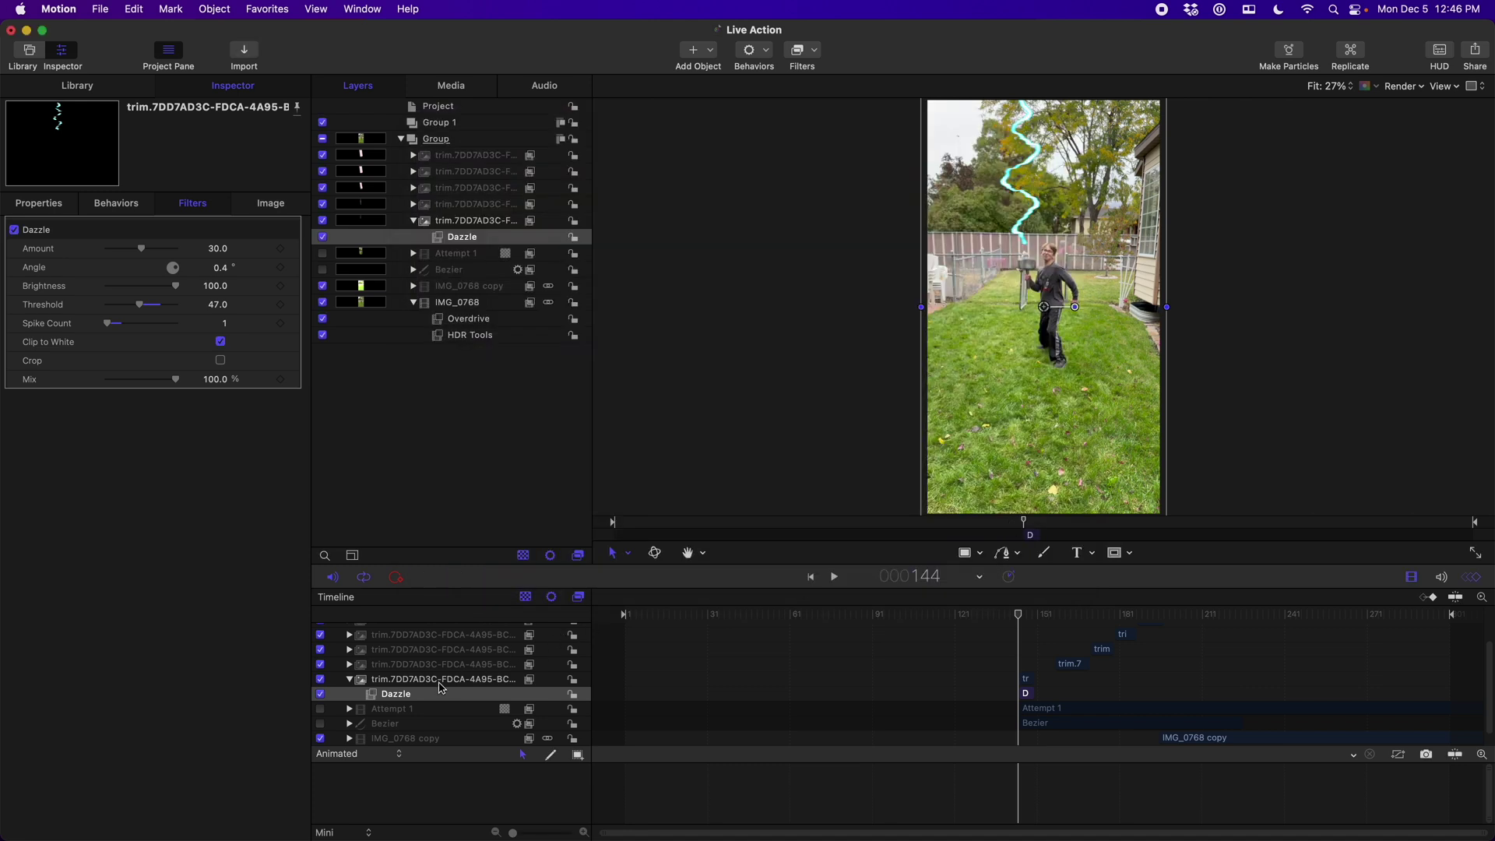
Step: Disable the Dazzle filter to examine the unfiltered lightning strokes up to frame 147, and enable it again
click(321, 694)
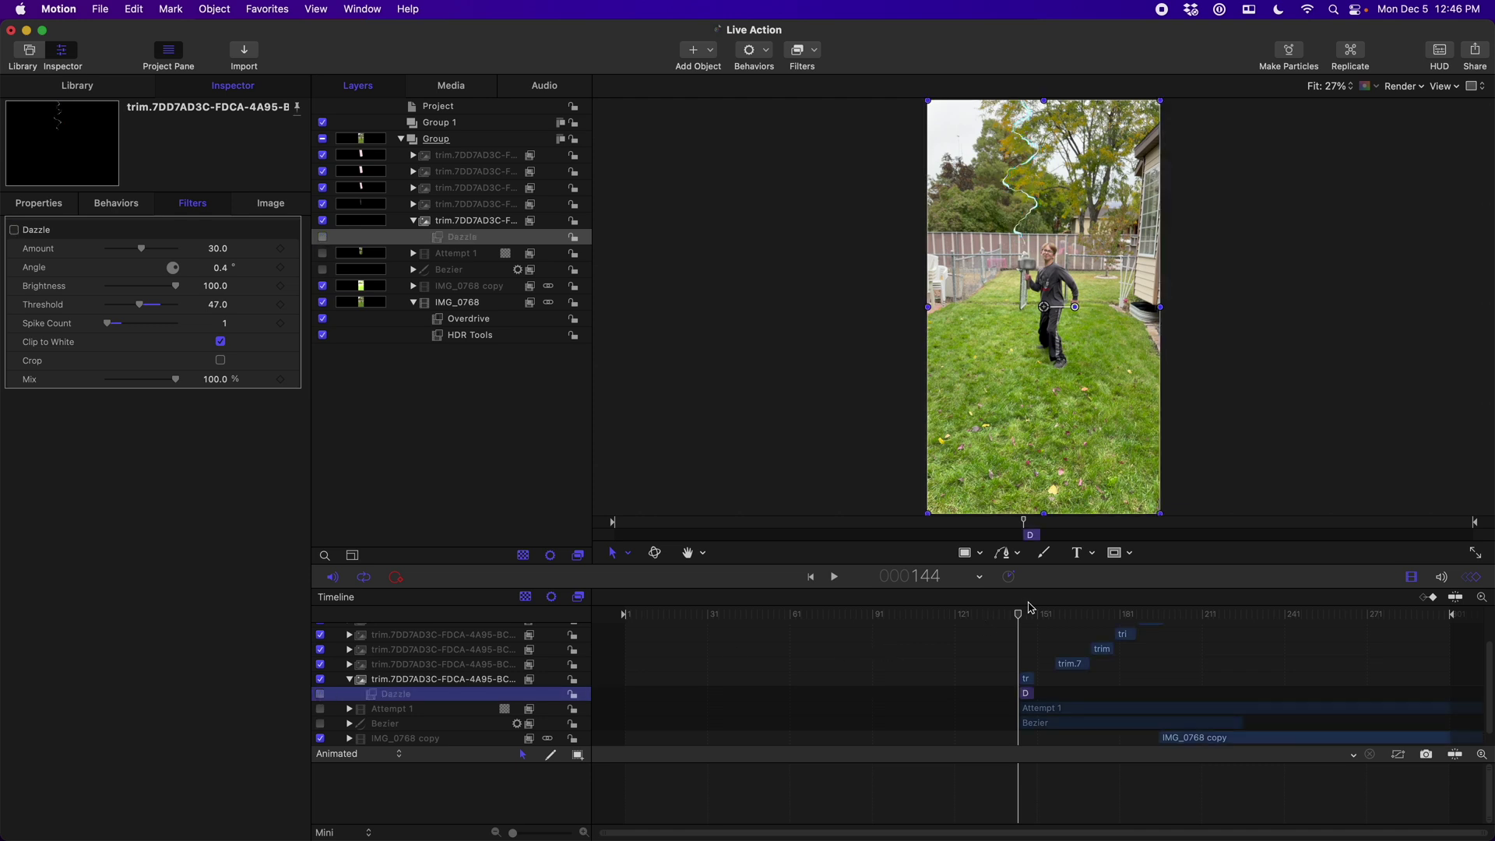
drag(1019, 615, 1022, 617)
key(Right)
key(Right)
key(Right)
key(Right)
key(Right)
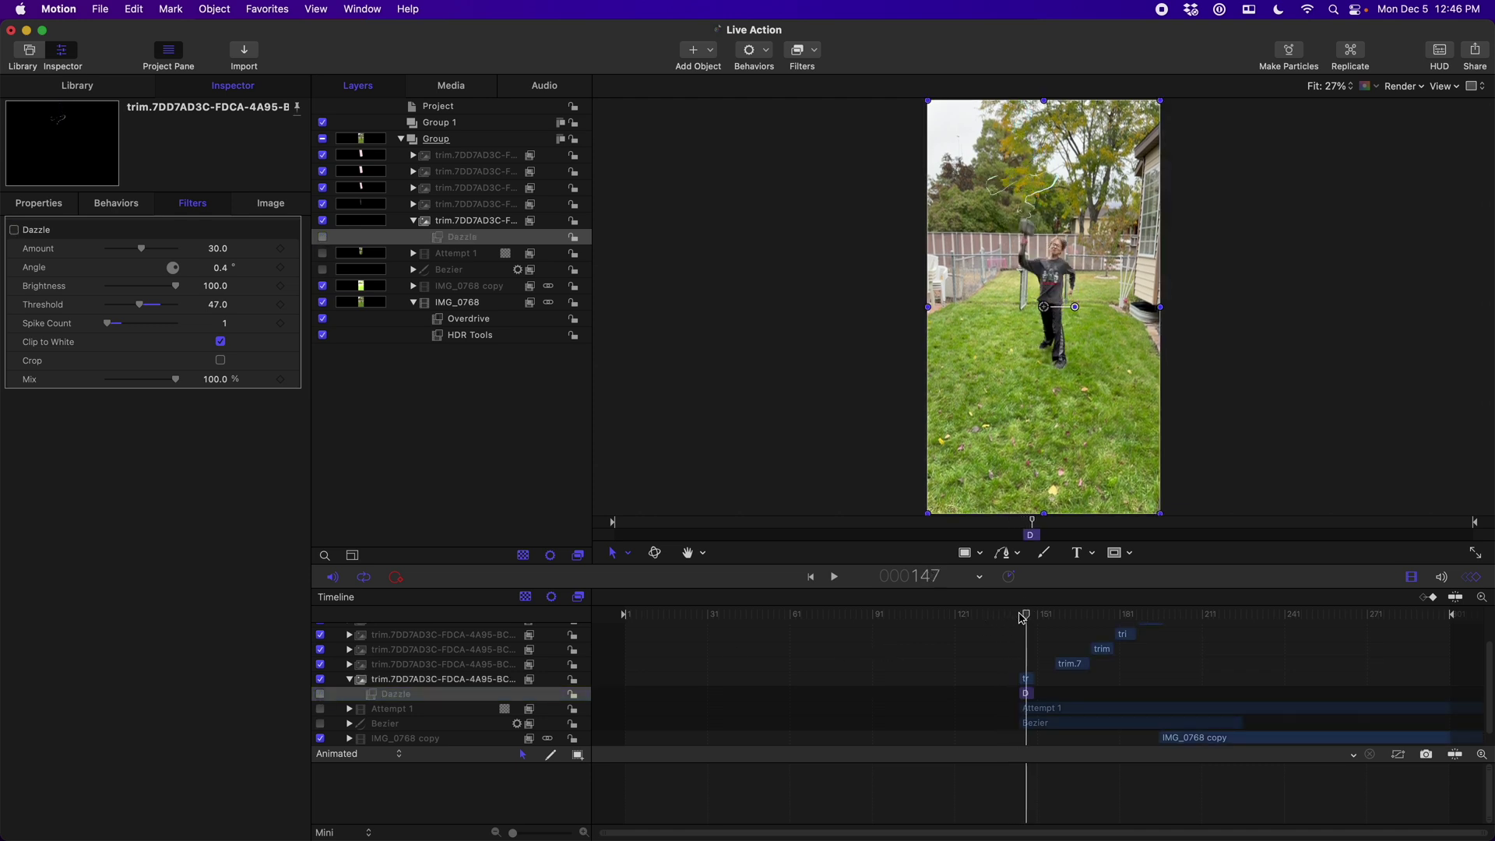
click(1022, 618)
click(320, 694)
Step: Locate Dazzle among the Glow filters for the lightning layer at frame 147 and show its settings
click(399, 682)
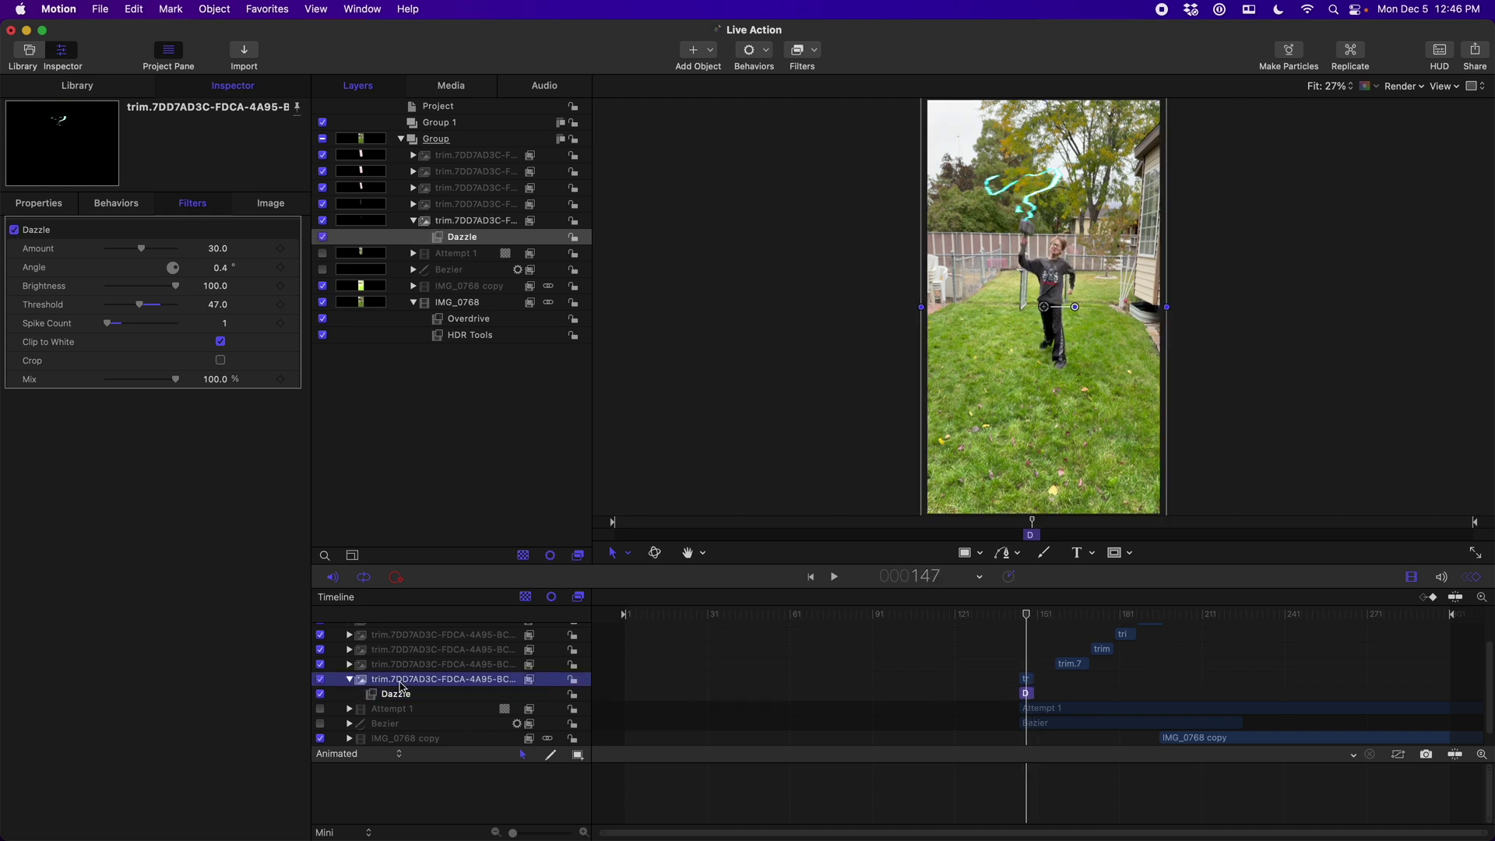
click(810, 61)
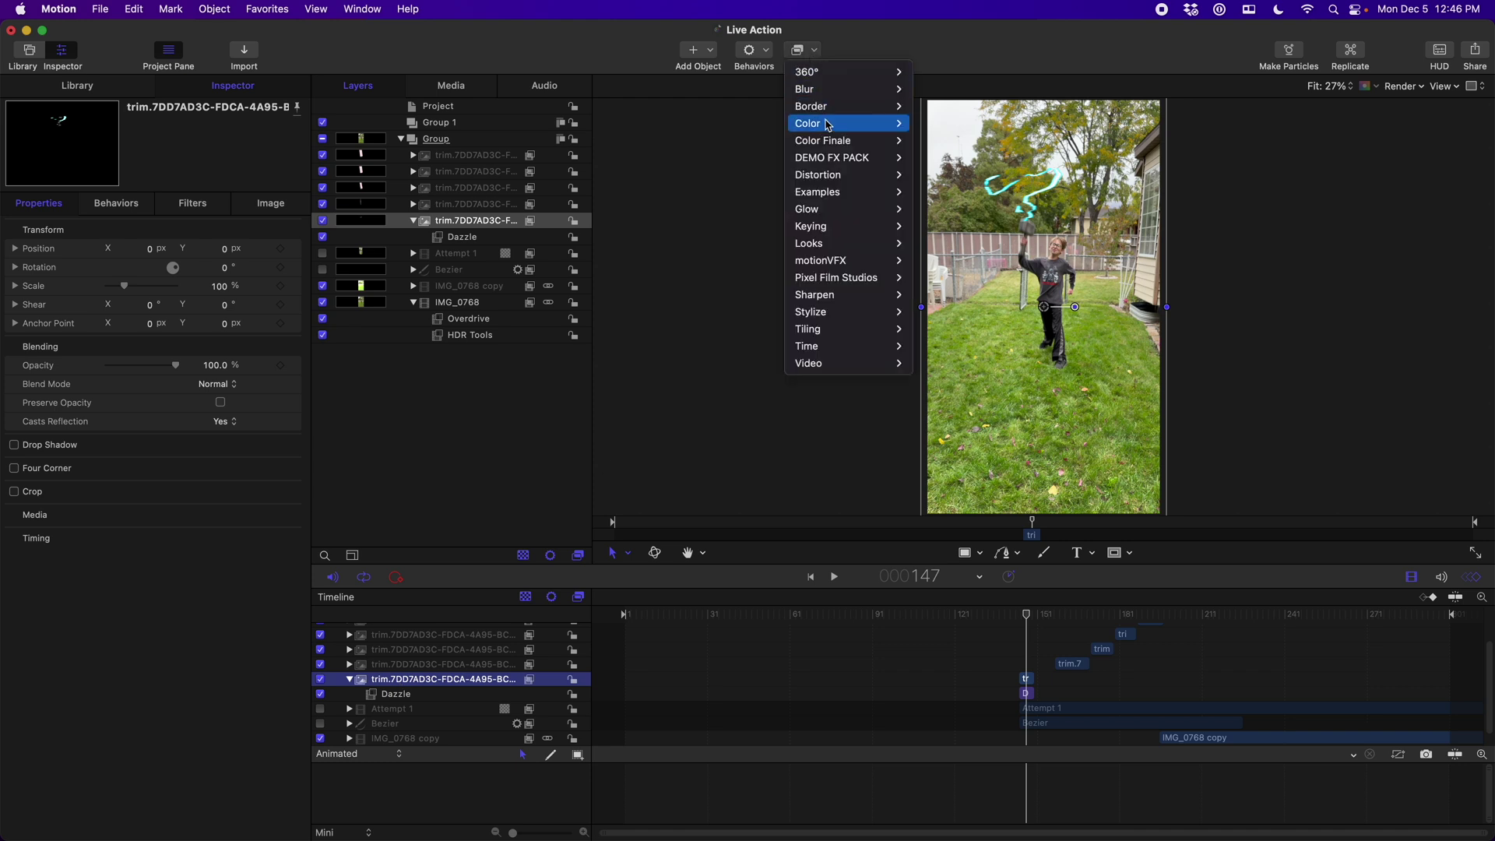
mouse_move(832, 209)
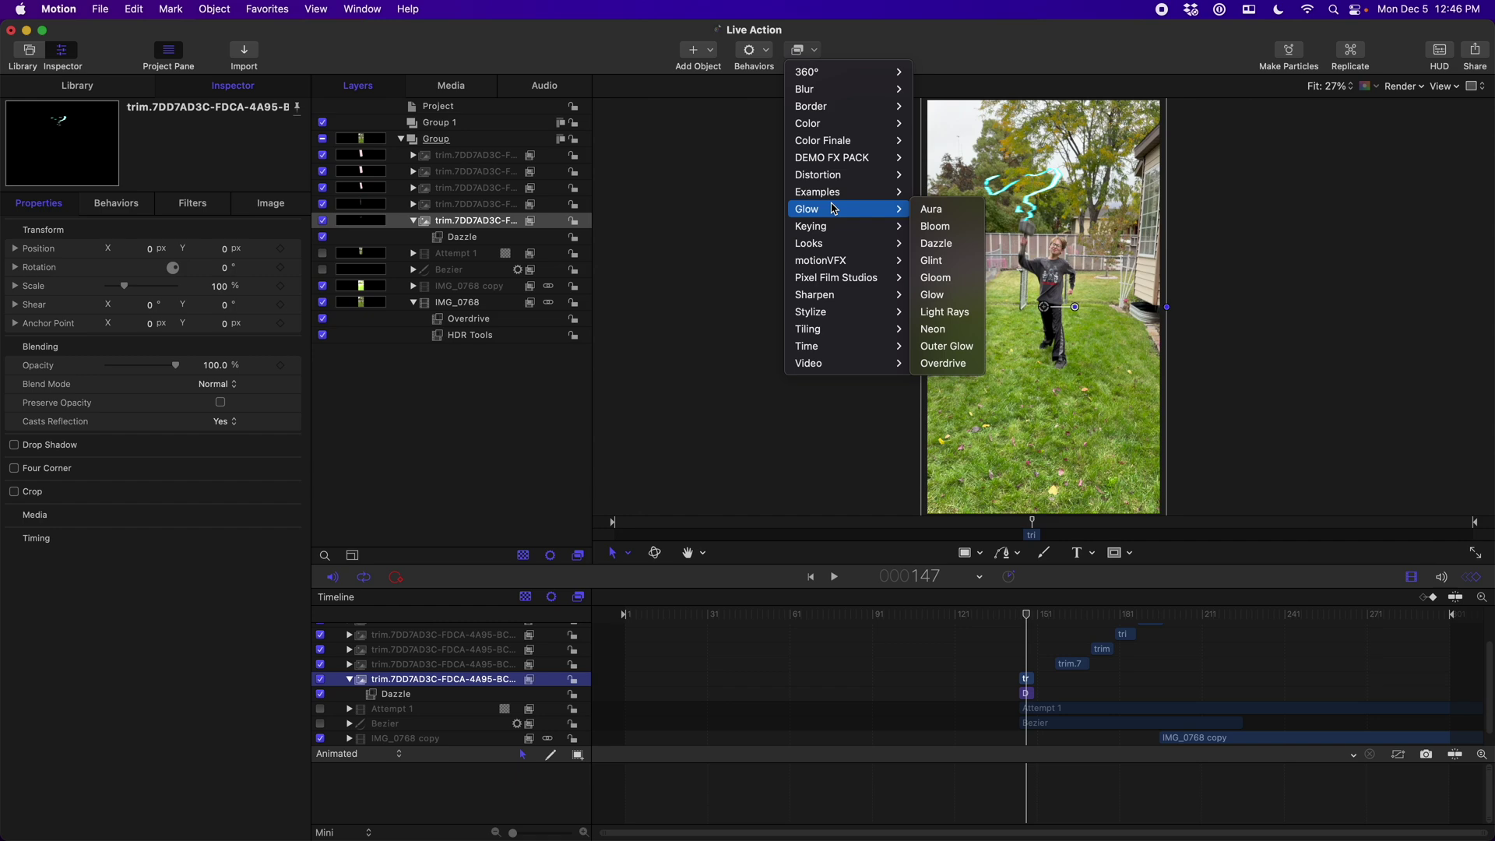
click(933, 244)
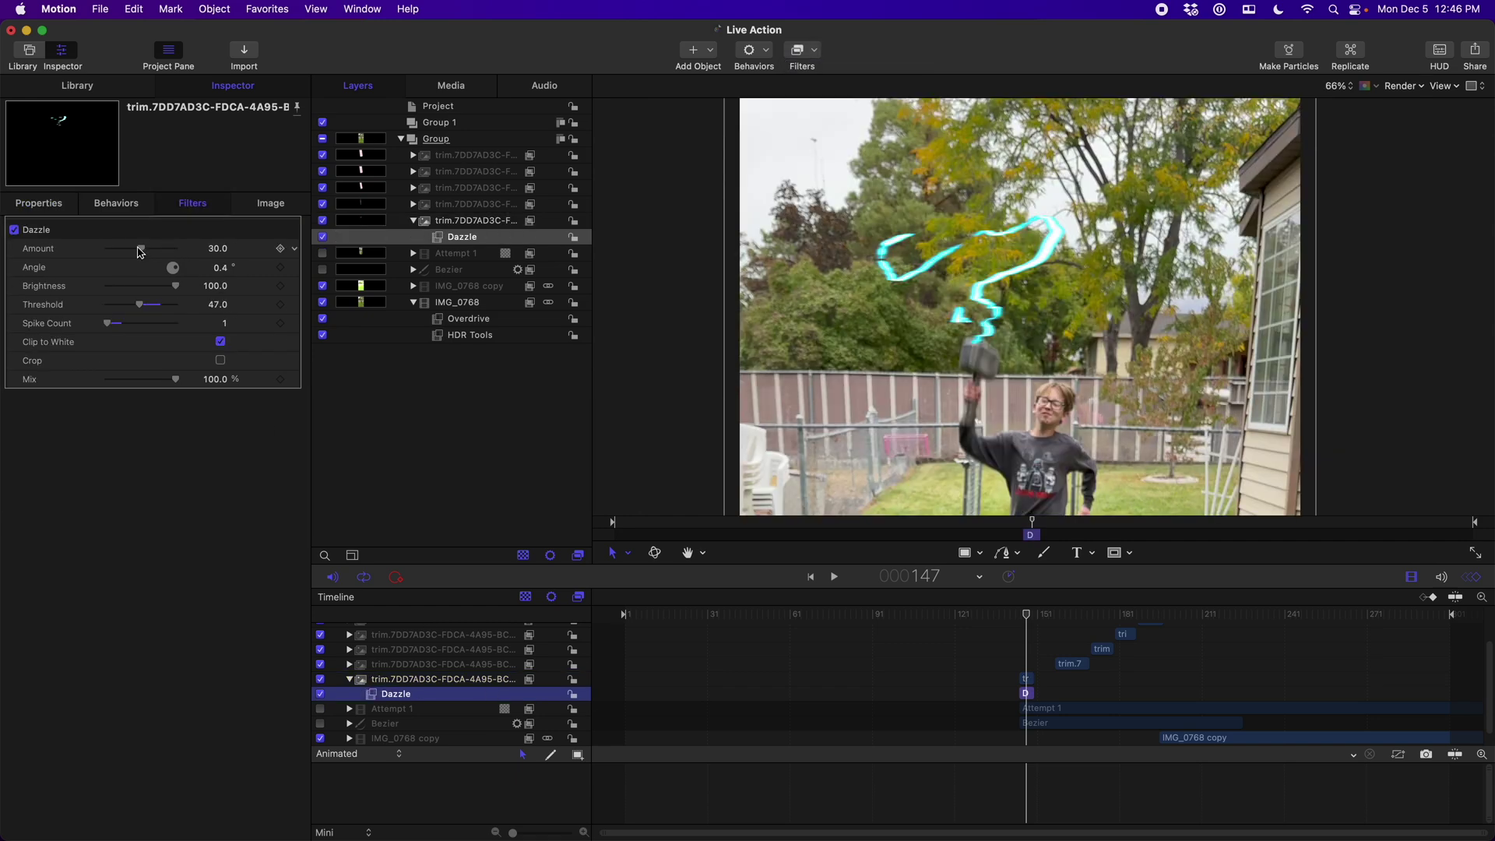
Step: Try out the Dazzle filter's Amount and Angle, lower its Brightness to 5, and restore Brightness to 100
mouse_move(139, 254)
mouse_down()
mouse_move(178, 254)
mouse_move(121, 254)
mouse_move(185, 255)
mouse_move(141, 258)
mouse_up()
mouse_move(220, 267)
mouse_down()
mouse_move(261, 268)
mouse_move(221, 268)
mouse_up()
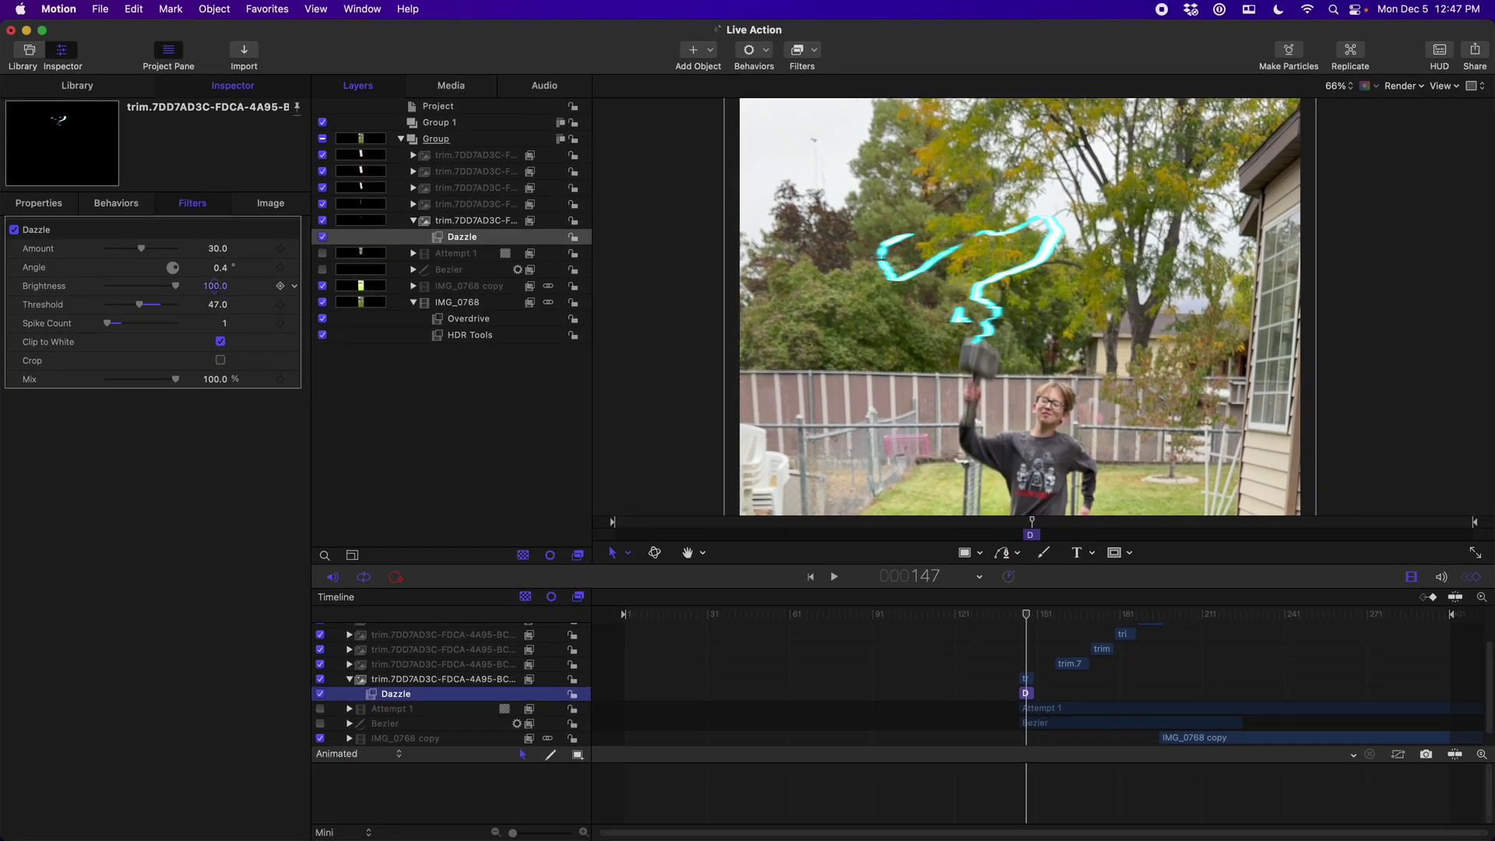
mouse_move(215, 285)
mouse_down()
mouse_move(187, 284)
mouse_move(234, 285)
mouse_move(219, 285)
mouse_up()
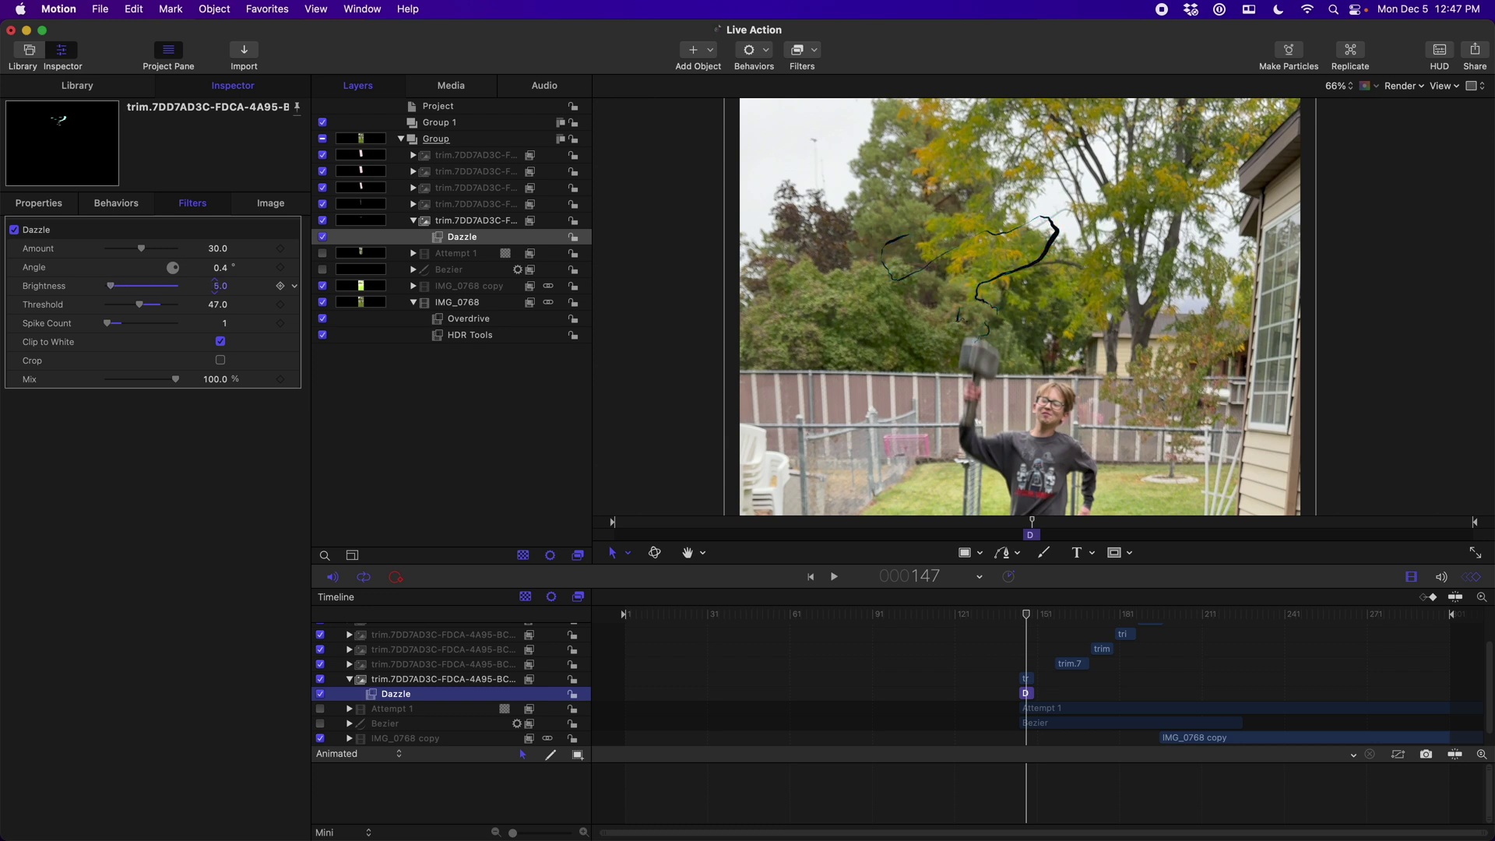
drag(214, 286, 215, 222)
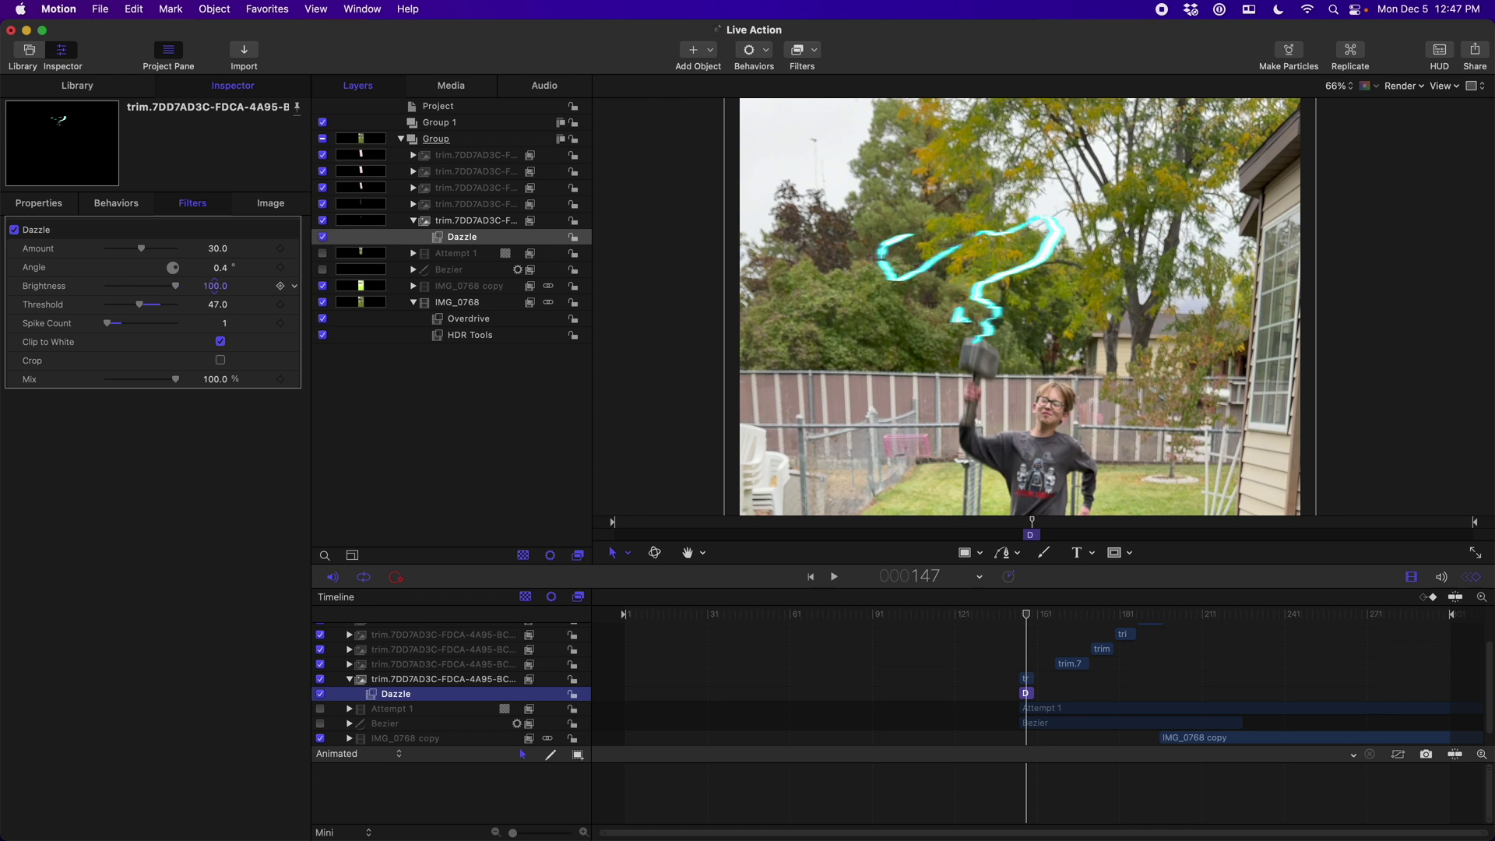
drag(215, 284, 215, 285)
Step: Set the Dazzle Threshold to 78 and try a Spike Count of 10 before returning it to 1
click(161, 304)
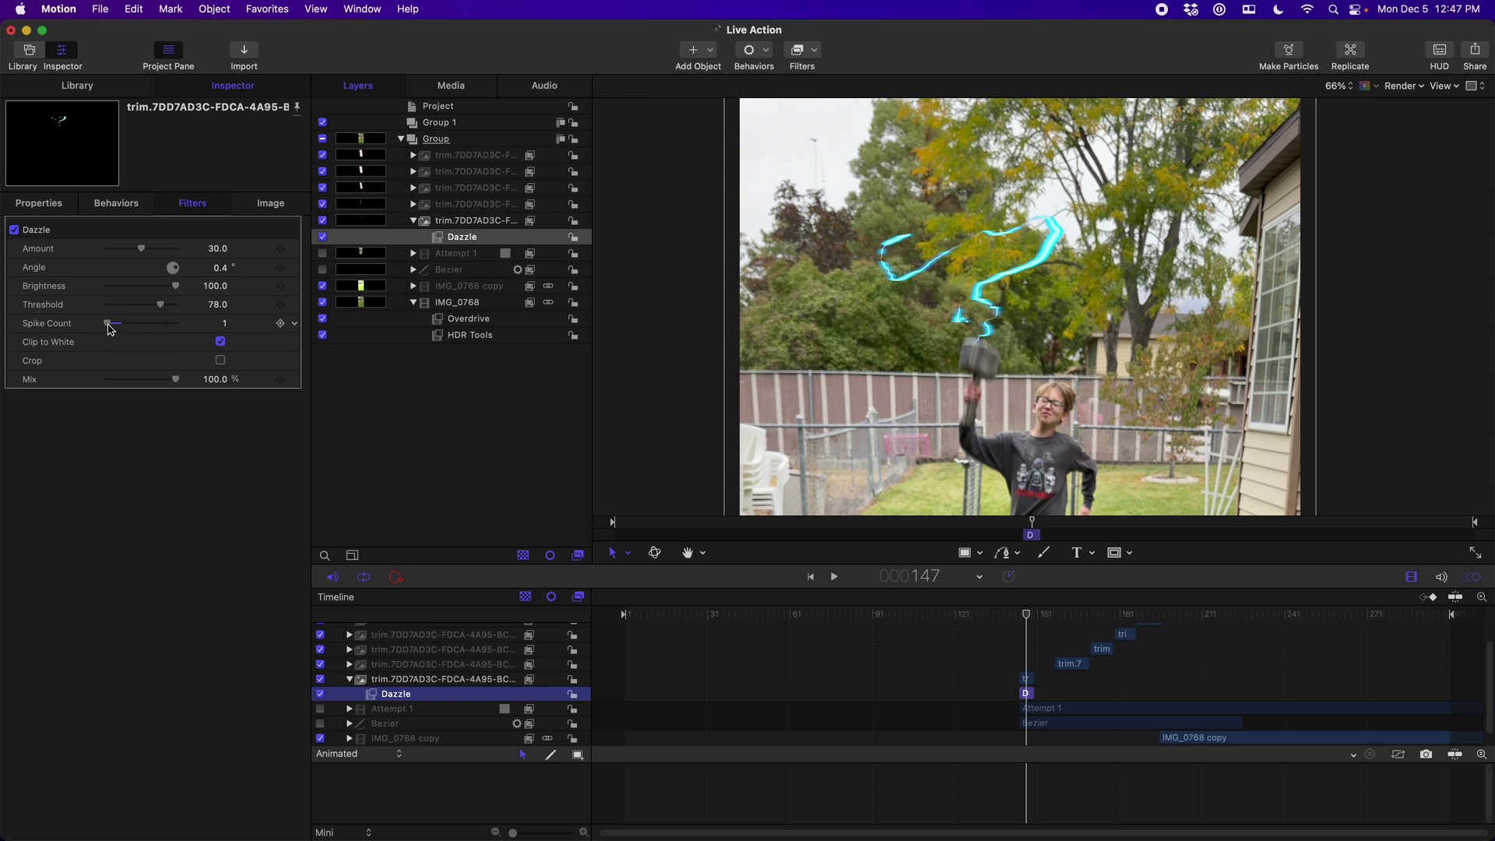
drag(111, 328, 261, 329)
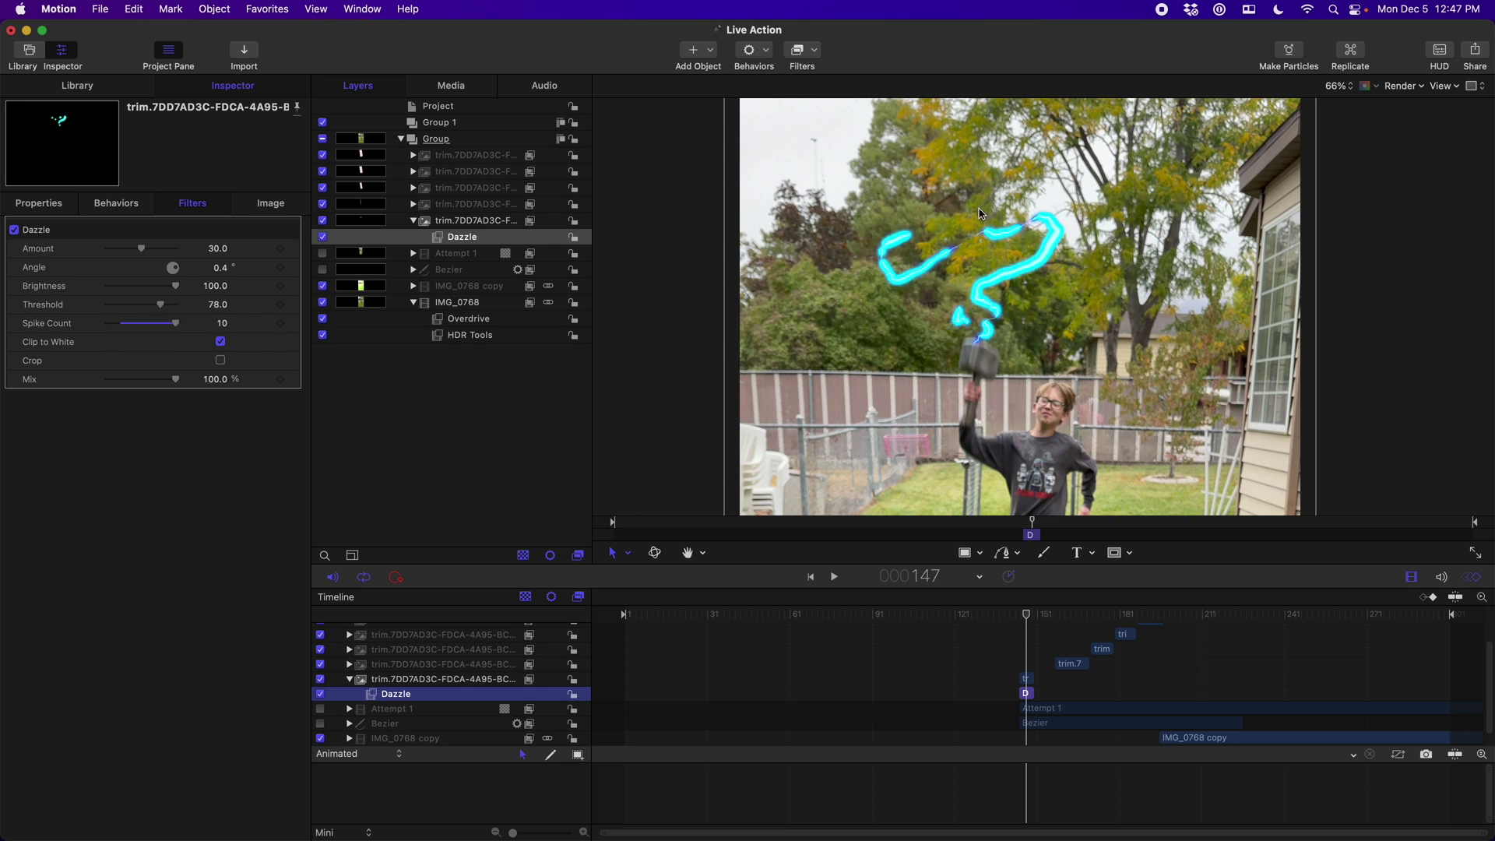
key(super+equal)
key(super+equal)
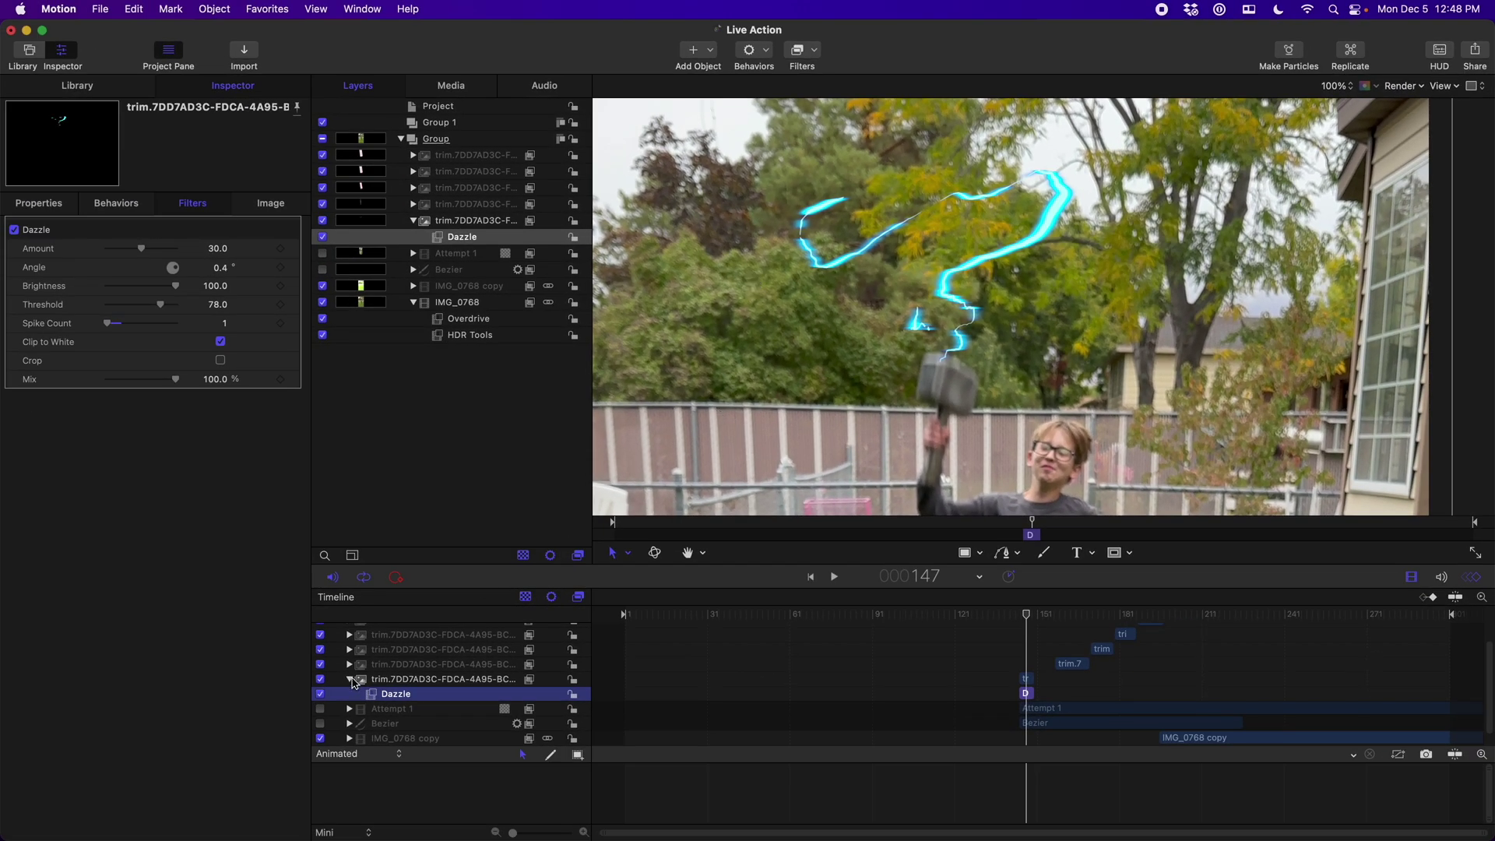
Step: Collapse the lightning layer and open the Light Rays filter on the beam layer at frame 162
click(351, 680)
click(375, 668)
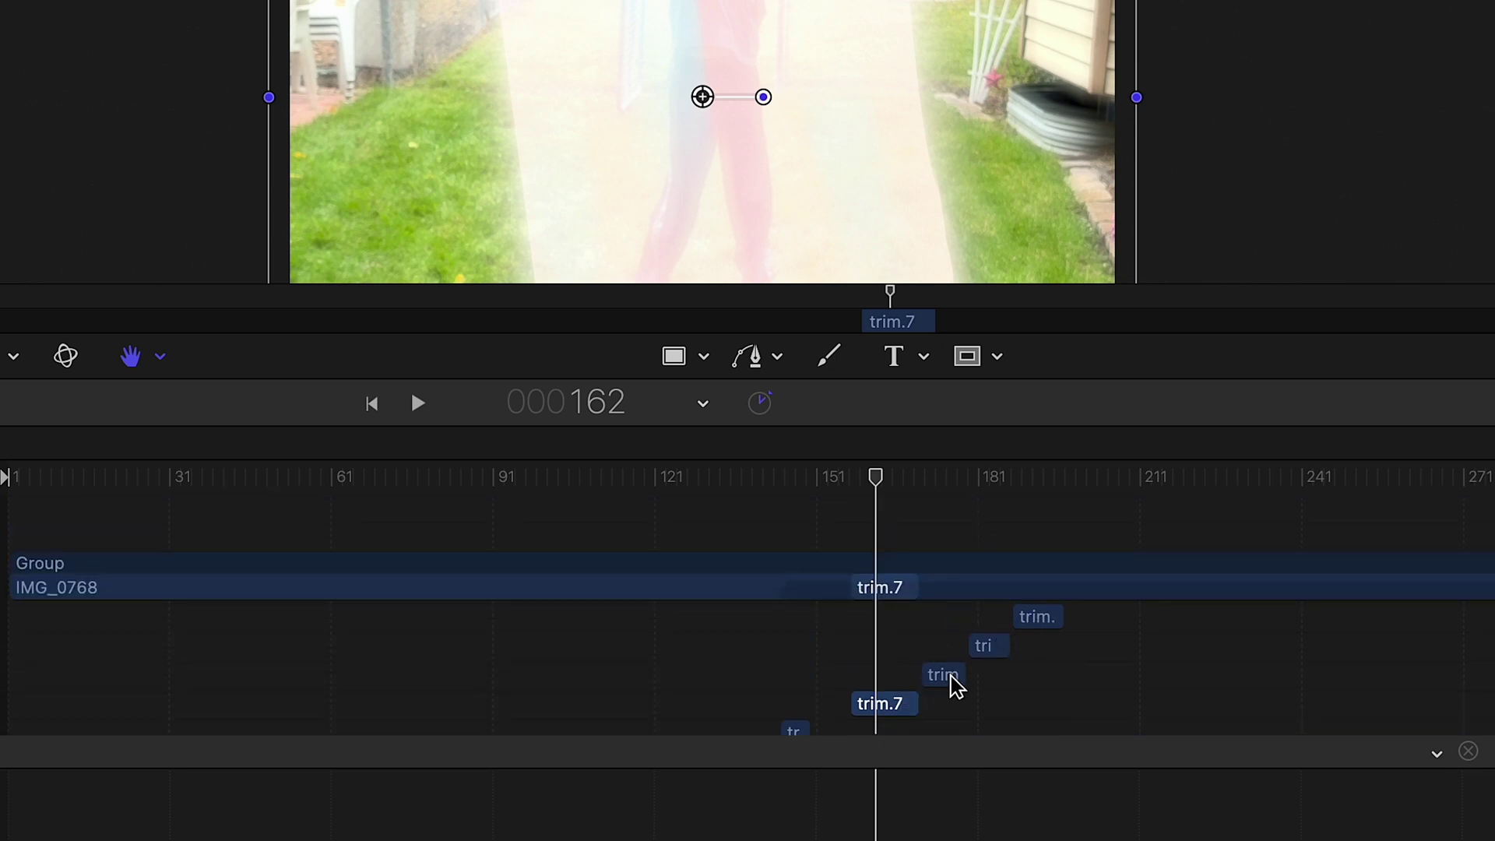
scroll(825, 685, down, 5)
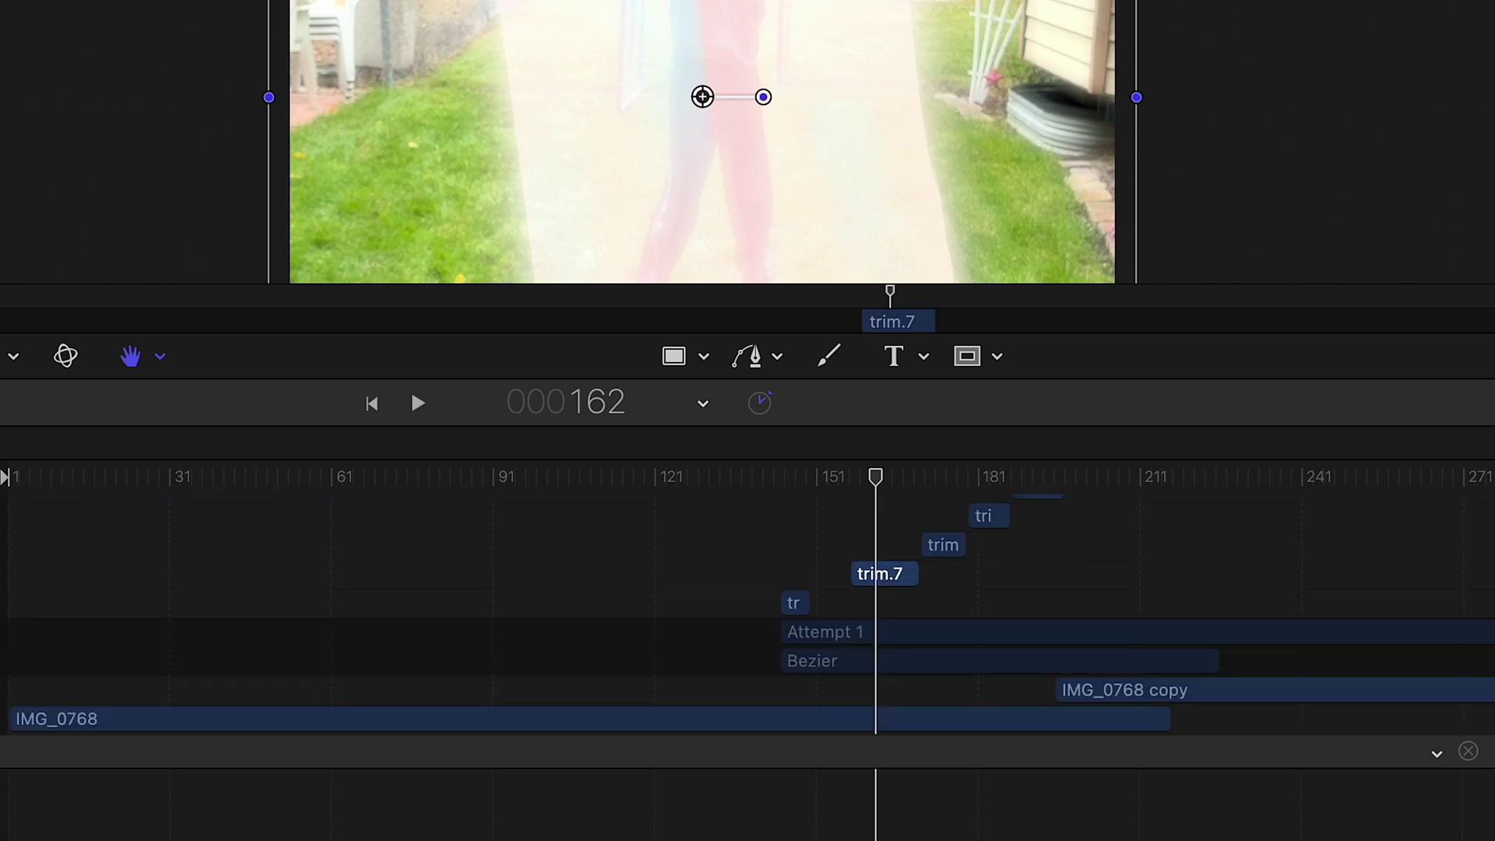
key(super+shift+l)
click(411, 682)
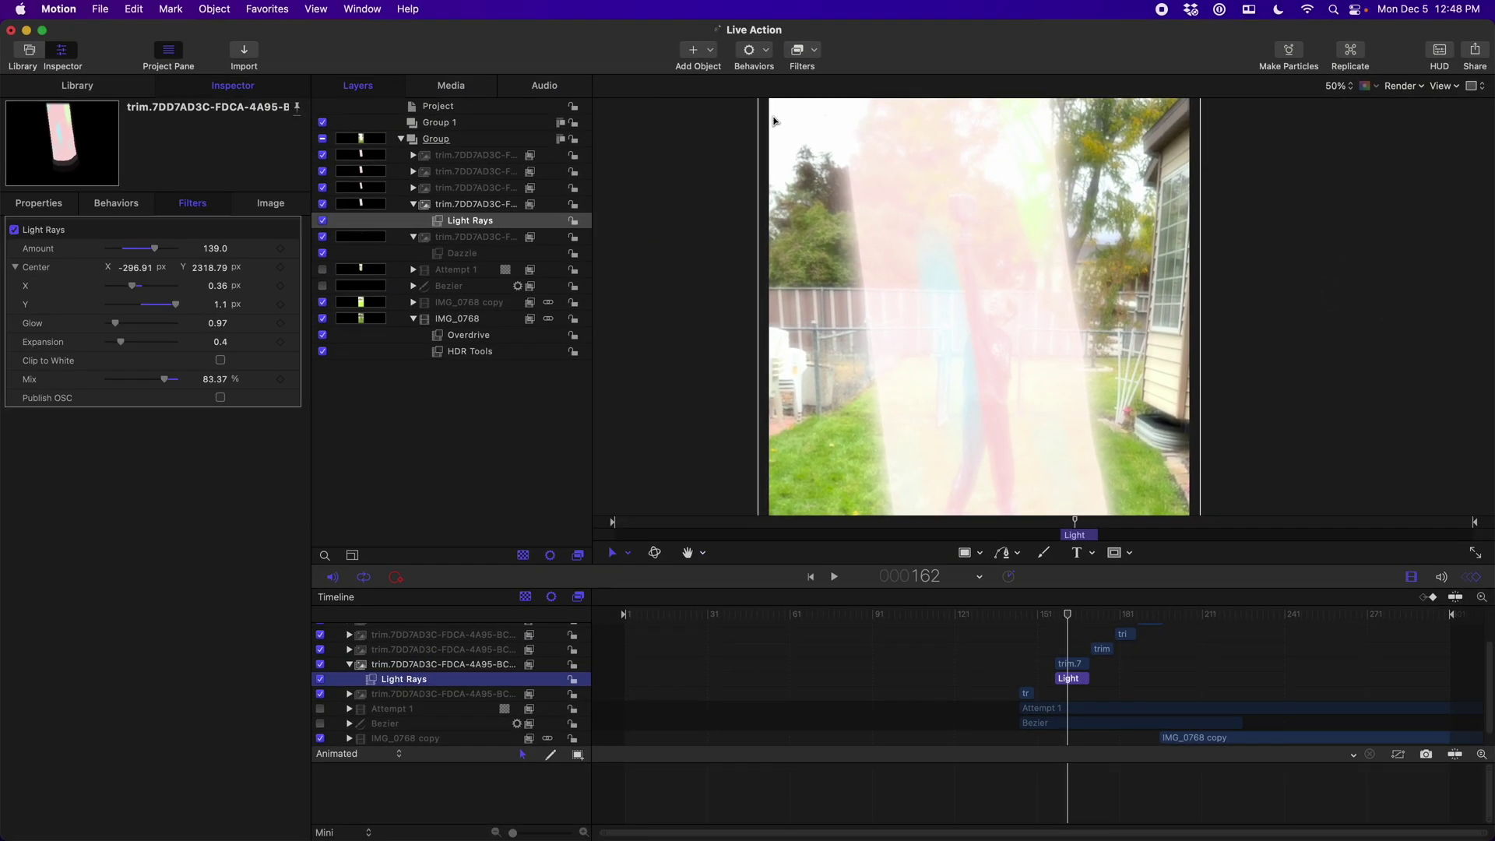
Step: Review Light Rays among the Glow filters and check the beam layer's Blend Mode, choosing Screen
click(810, 52)
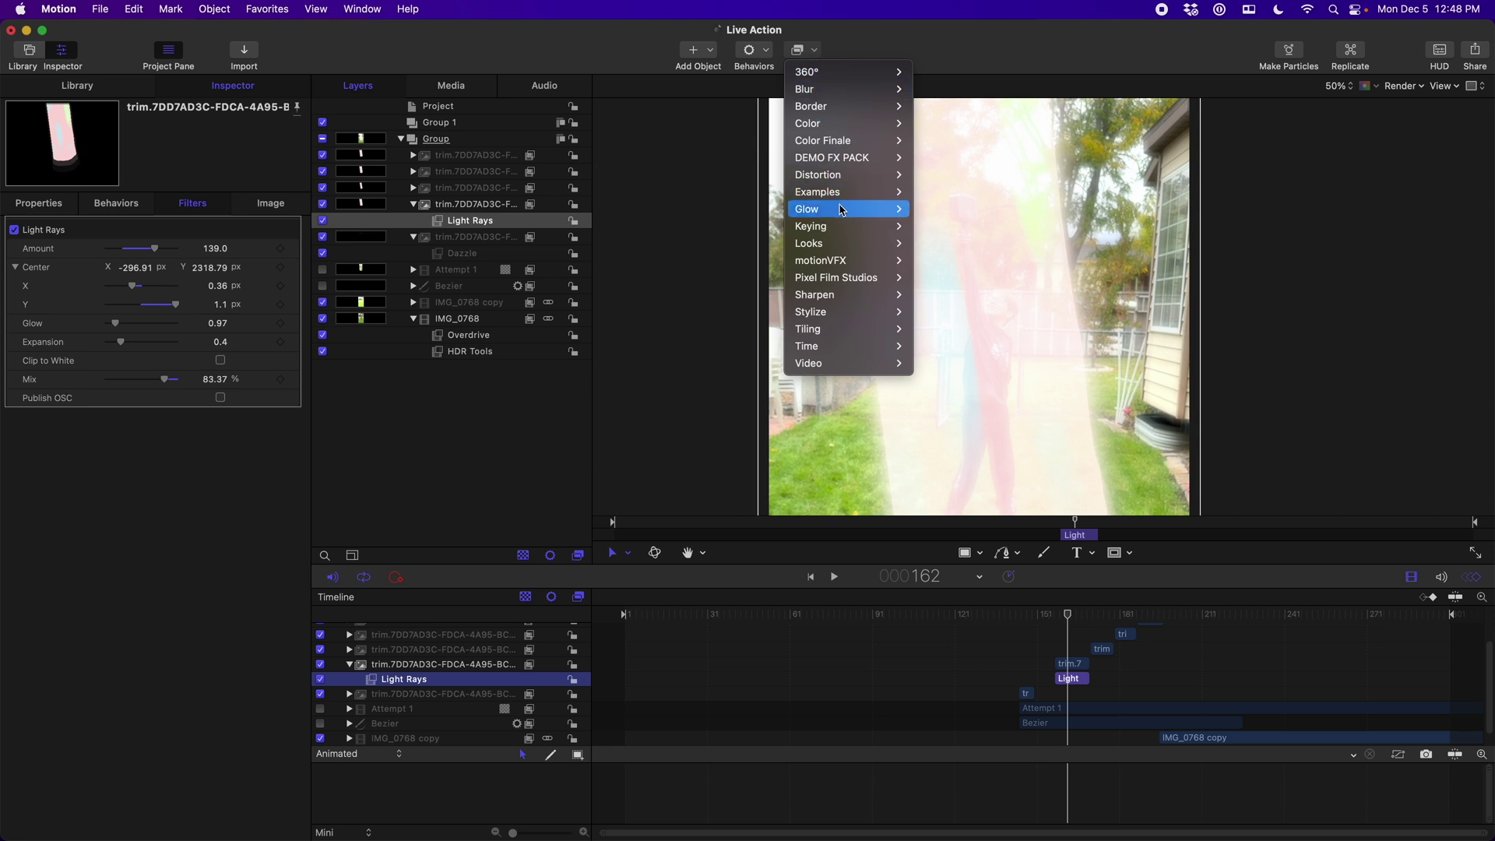
mouse_move(841, 210)
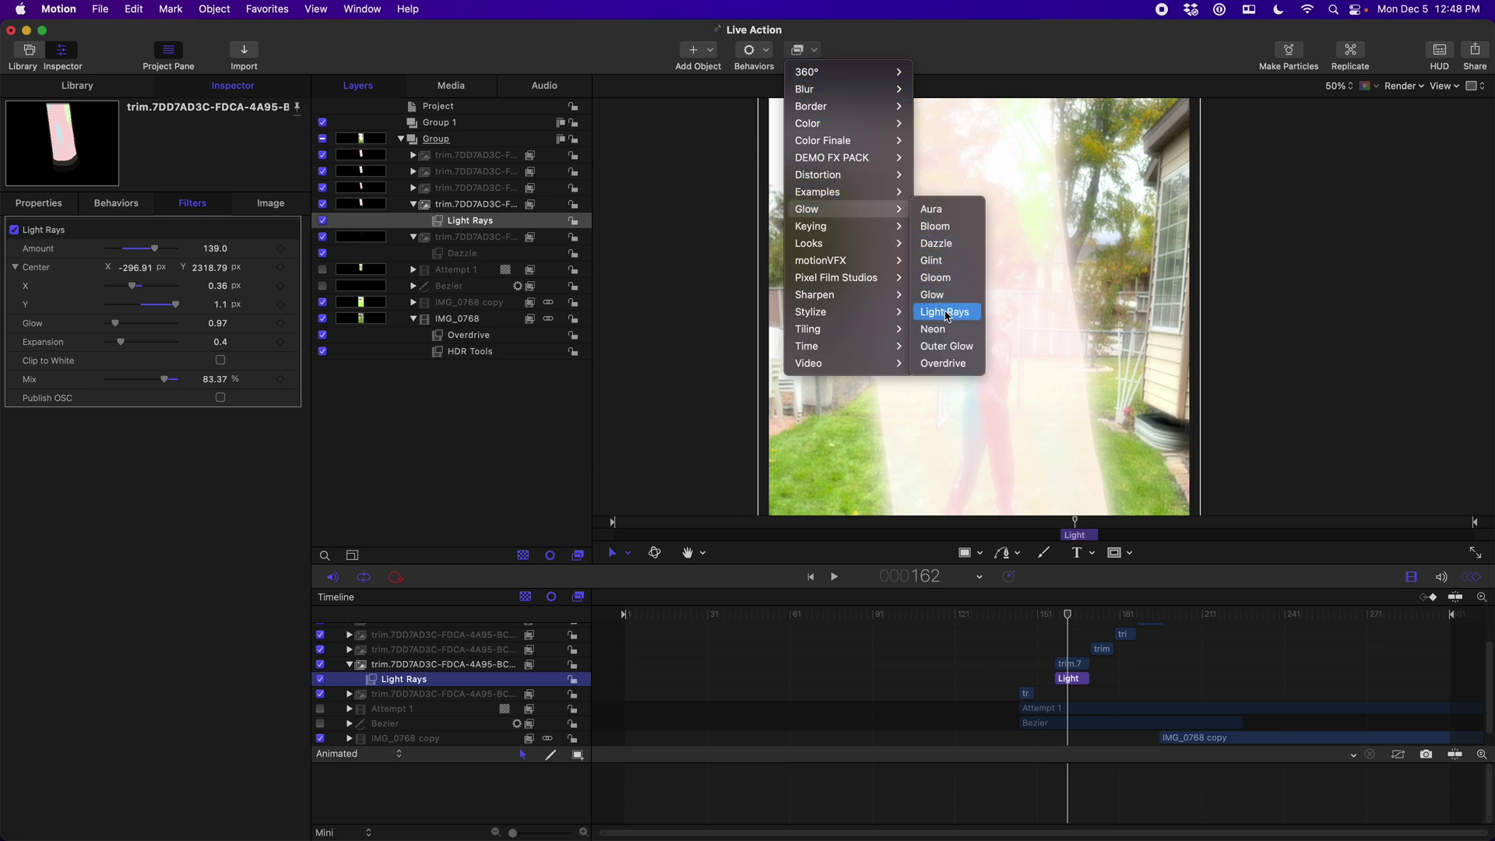
click(801, 55)
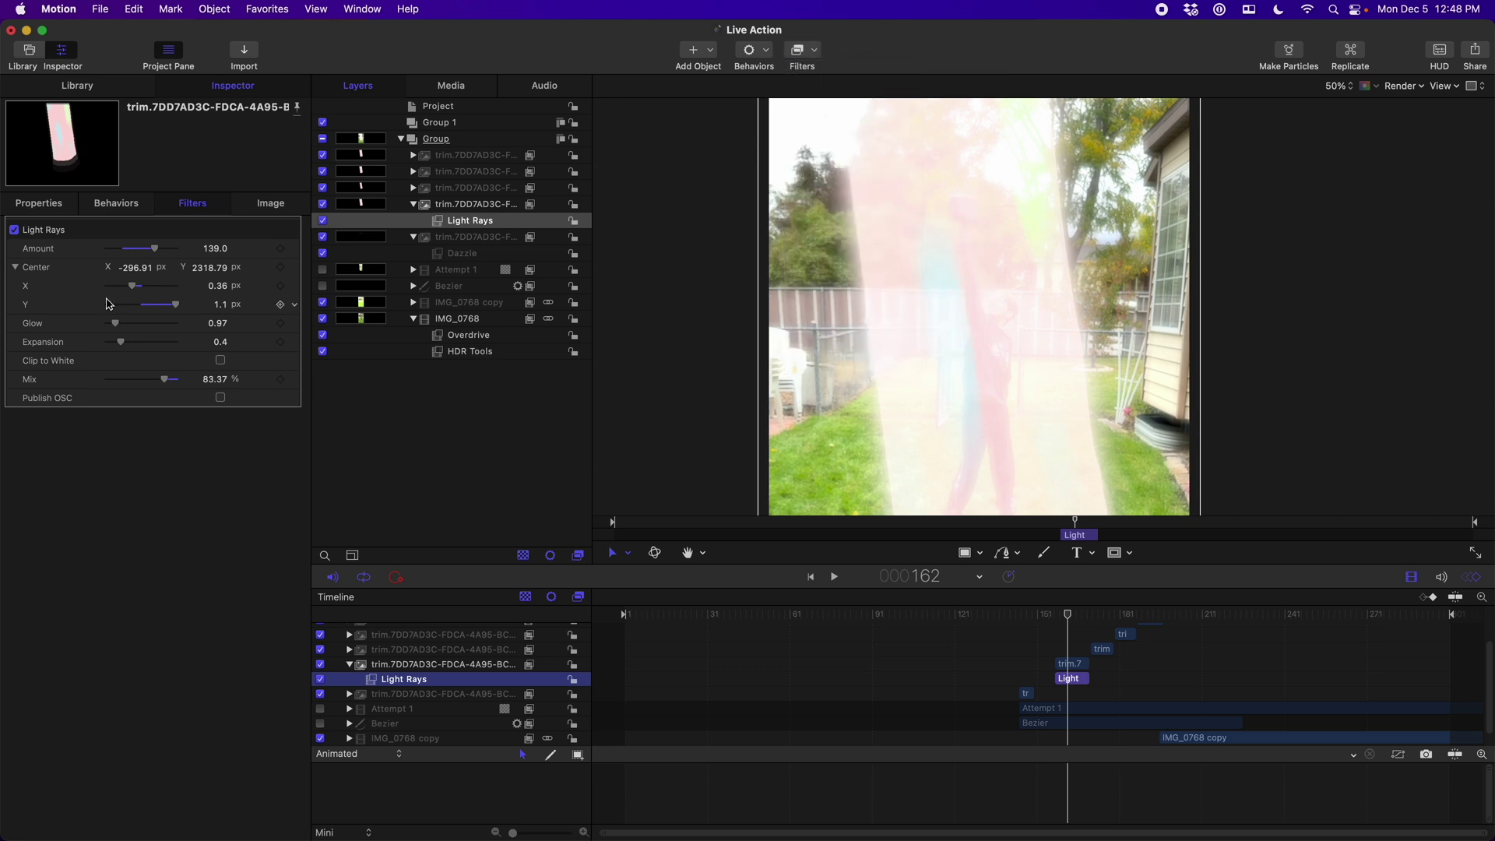
click(41, 201)
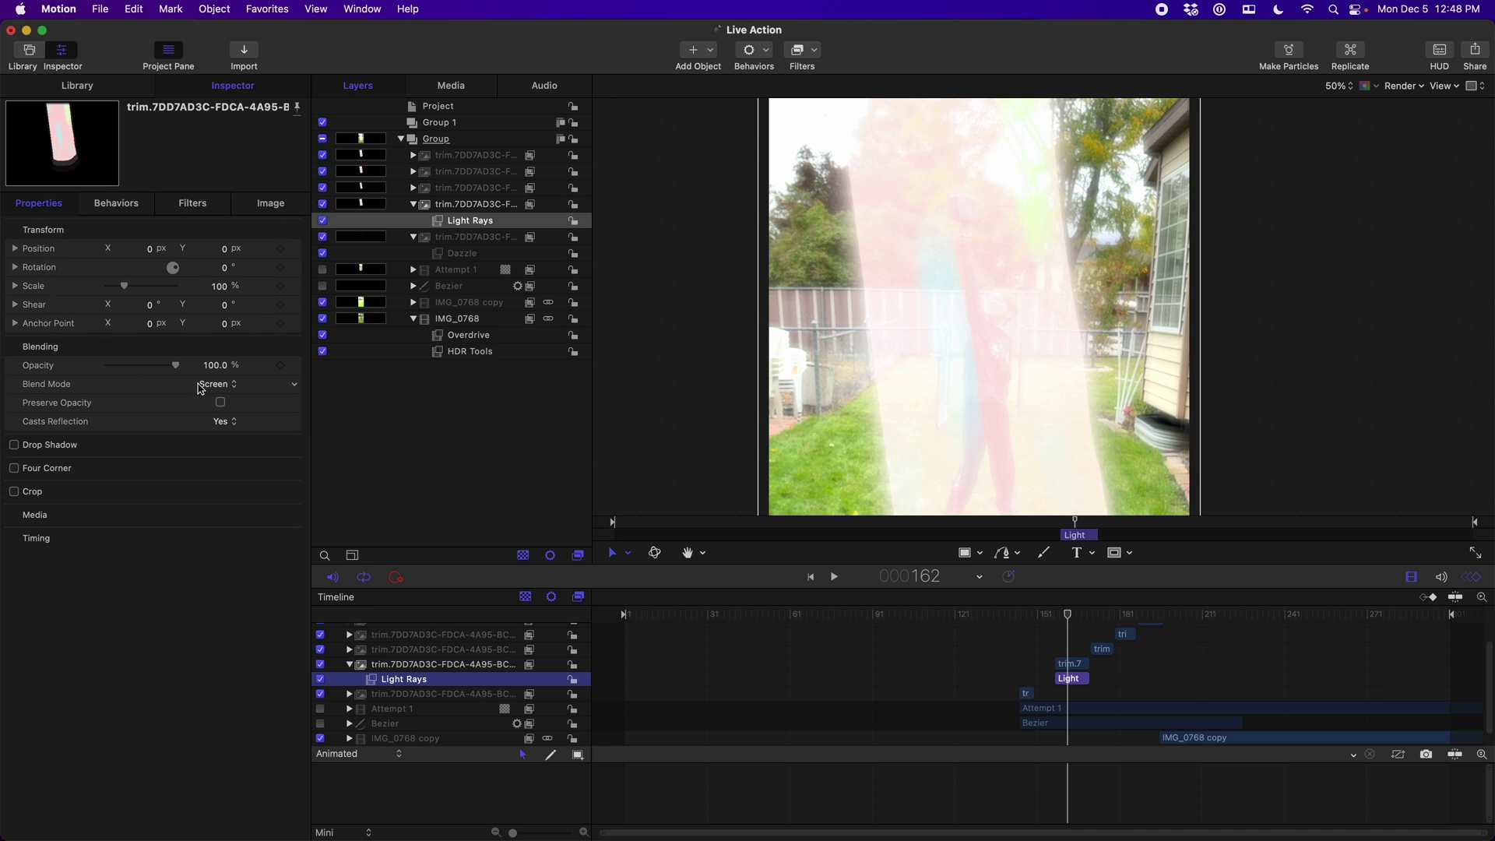
click(228, 387)
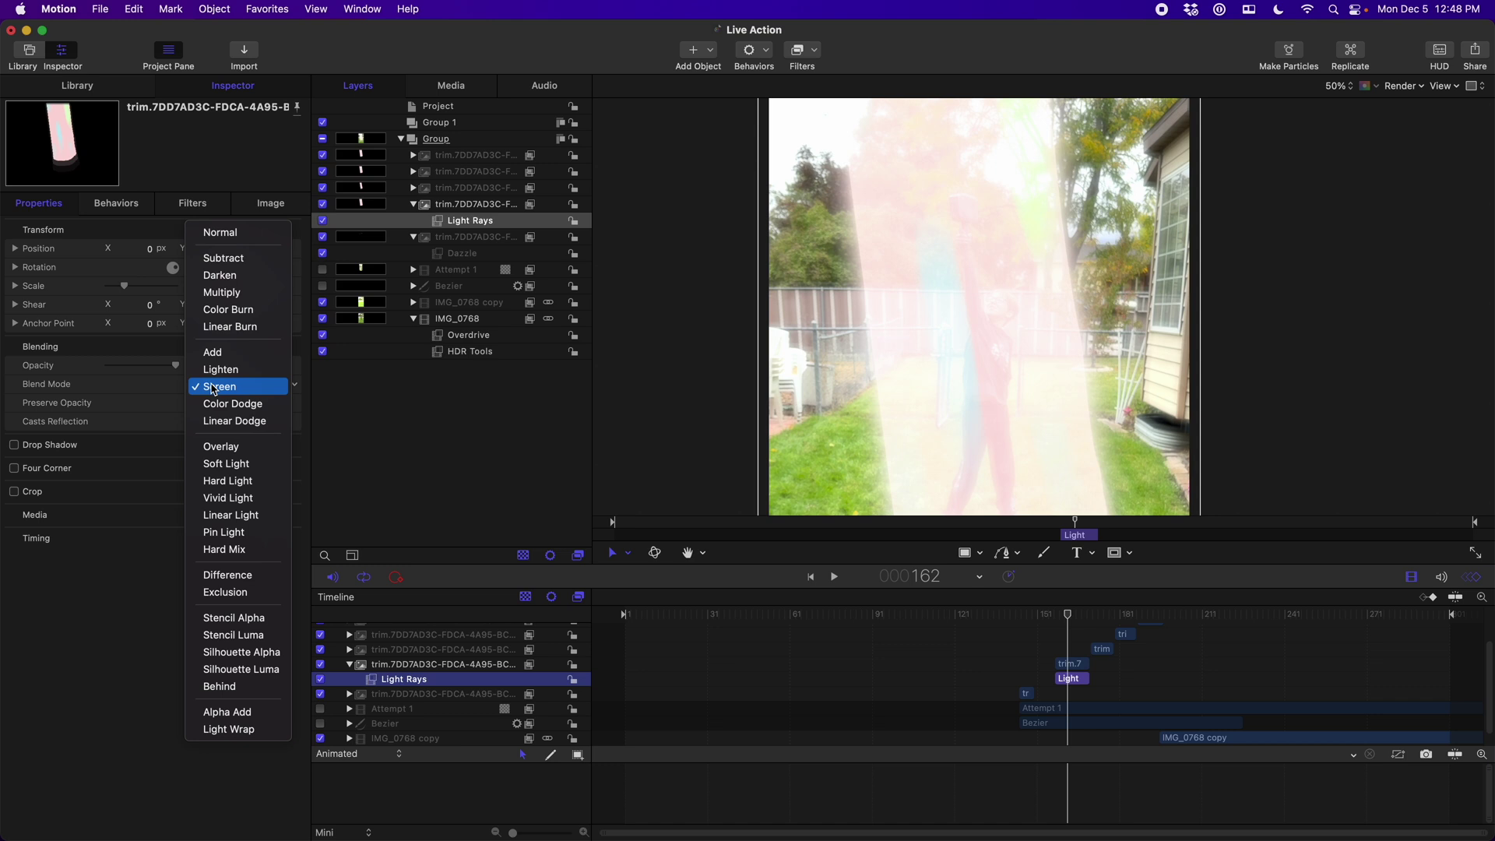
click(214, 389)
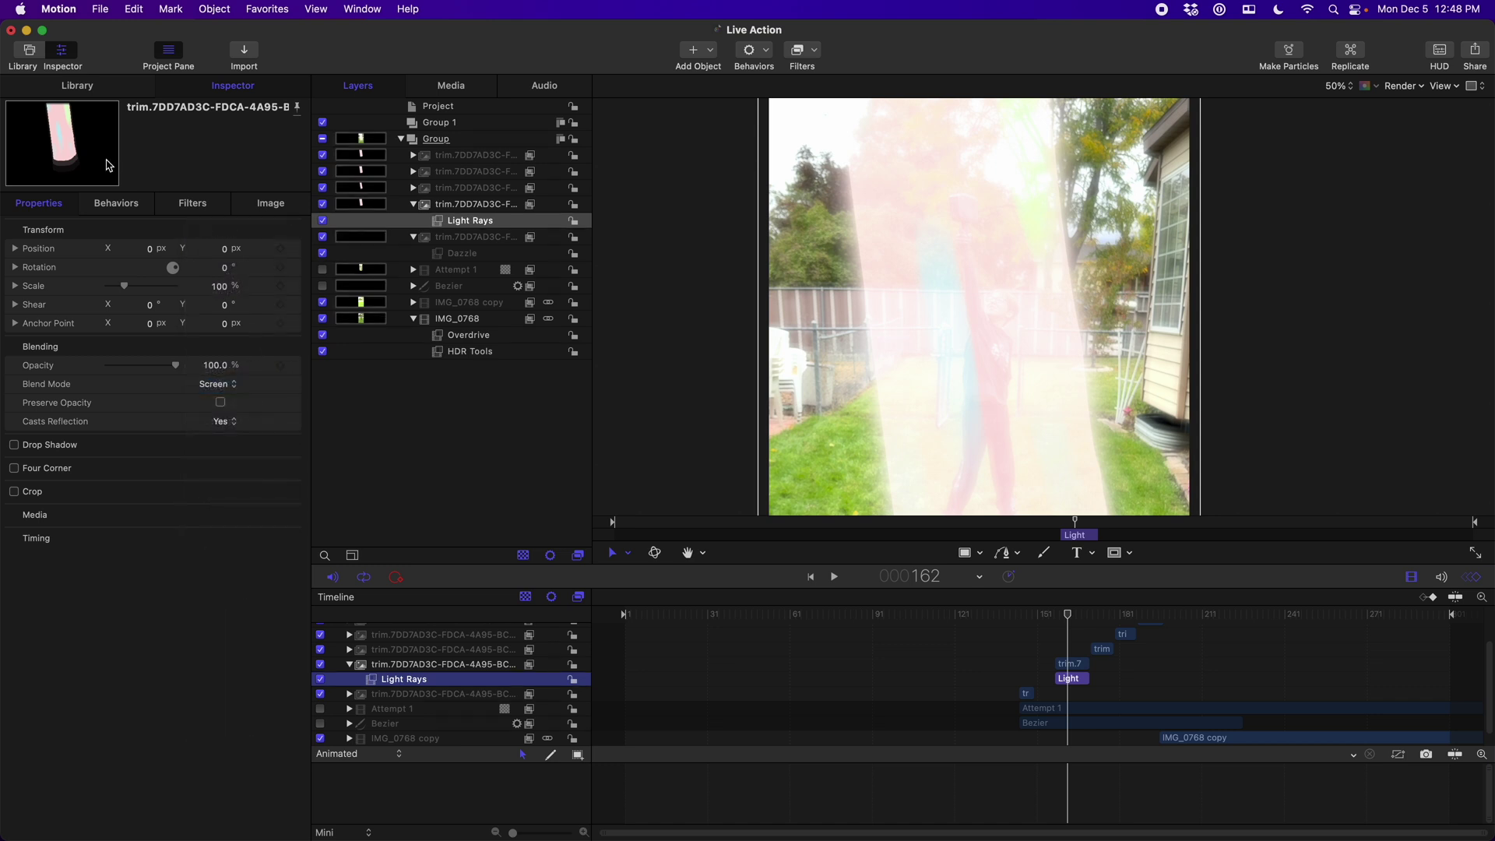
Step: Set the Light Rays Amount to 200, Glow to 0.99 and Expansion to 0, with Clip to White off
click(178, 206)
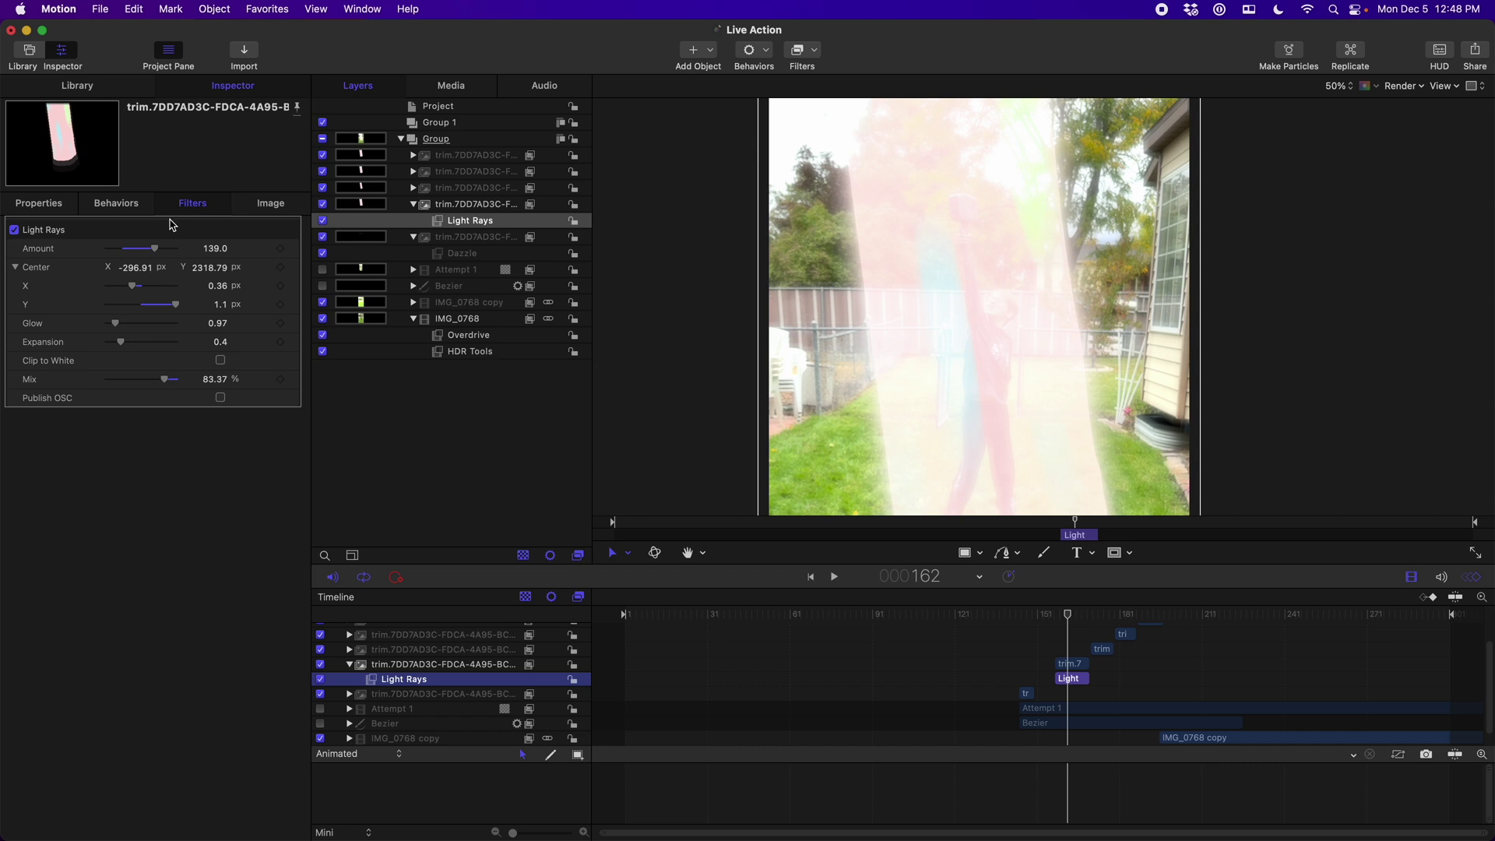
mouse_move(156, 254)
mouse_down()
mouse_move(106, 254)
mouse_move(179, 256)
mouse_up()
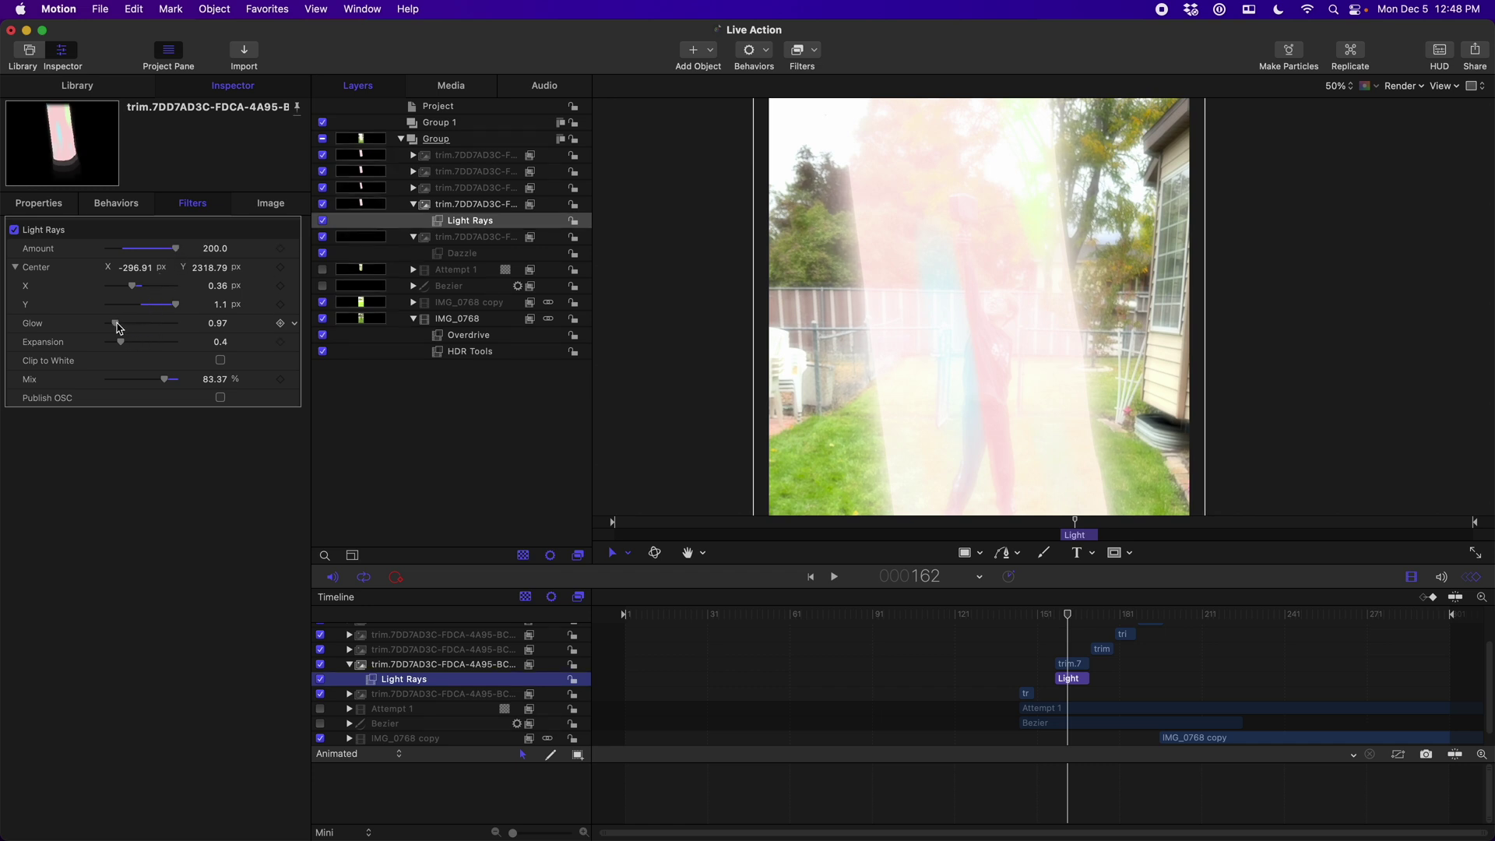
drag(117, 327, 79, 347)
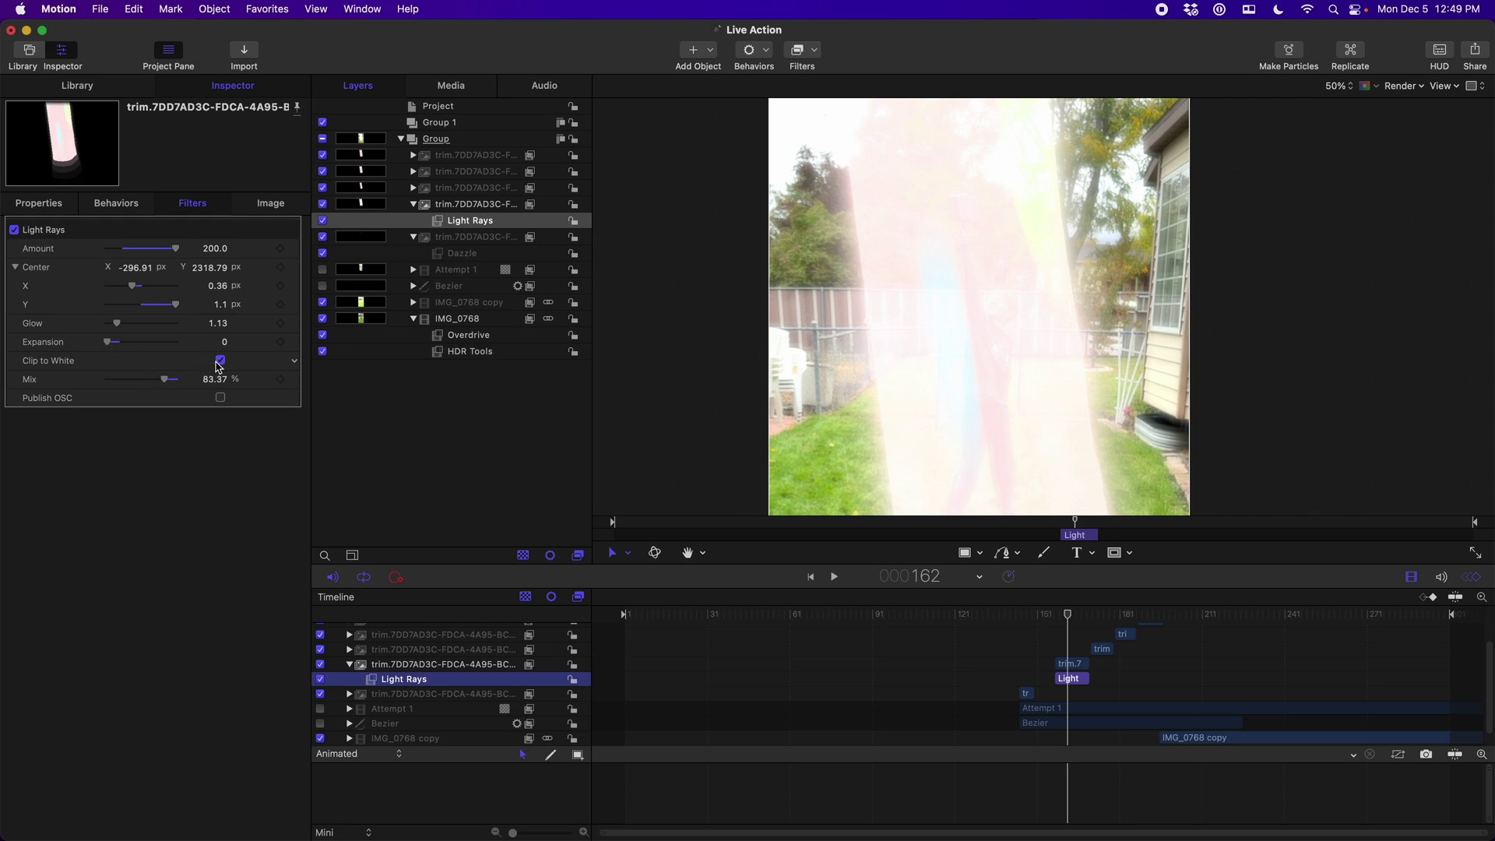
mouse_move(121, 329)
mouse_down()
mouse_move(173, 332)
mouse_move(119, 335)
mouse_up()
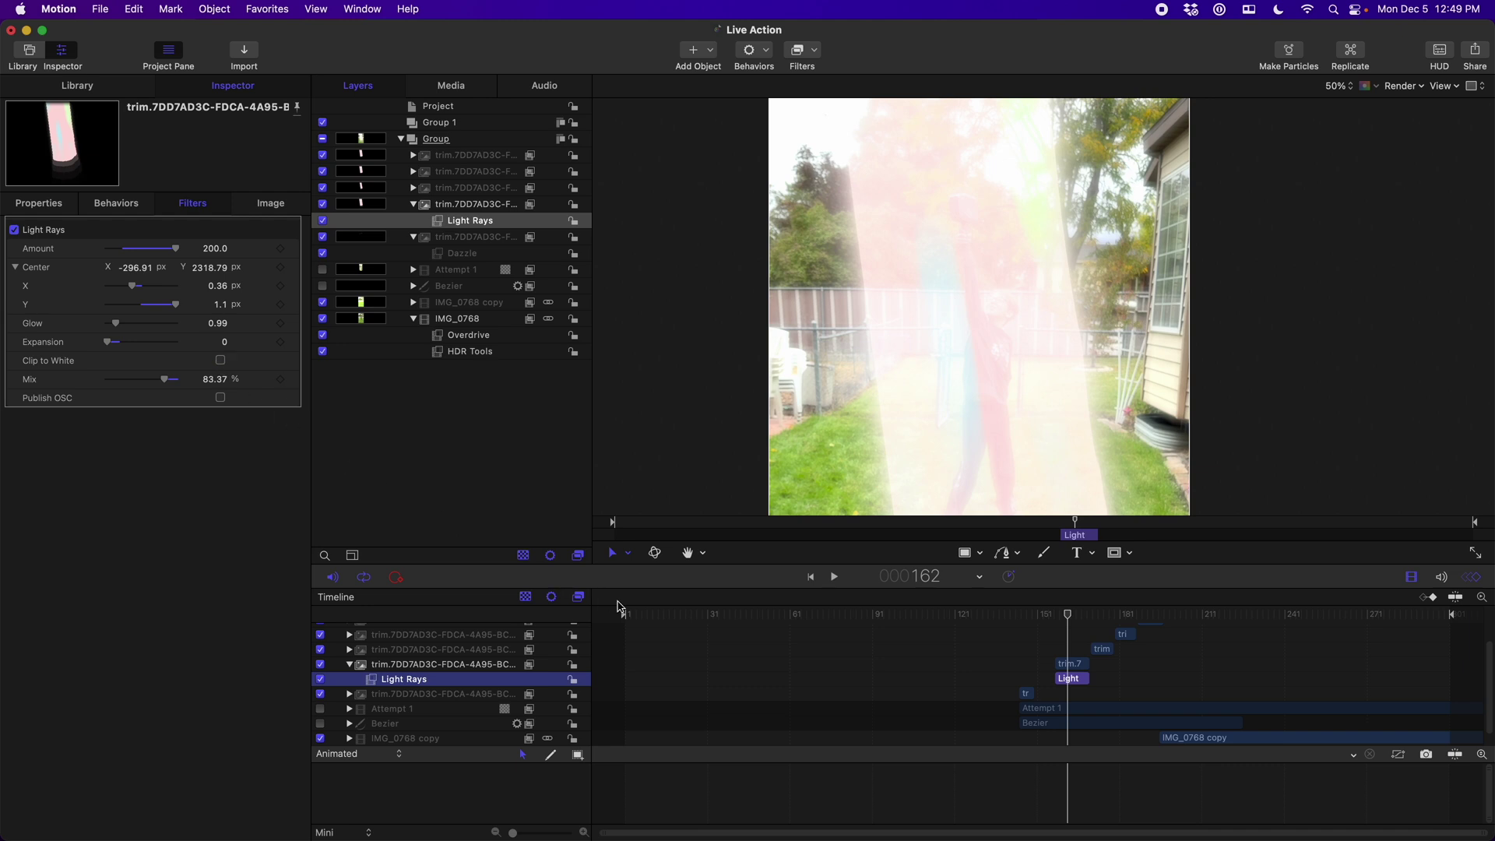
Step: Move to frame 192 and open the Overdrive filter on the IMG_0768 clip to examine its settings and Mix keyframes
scroll(826, 691, down, 1)
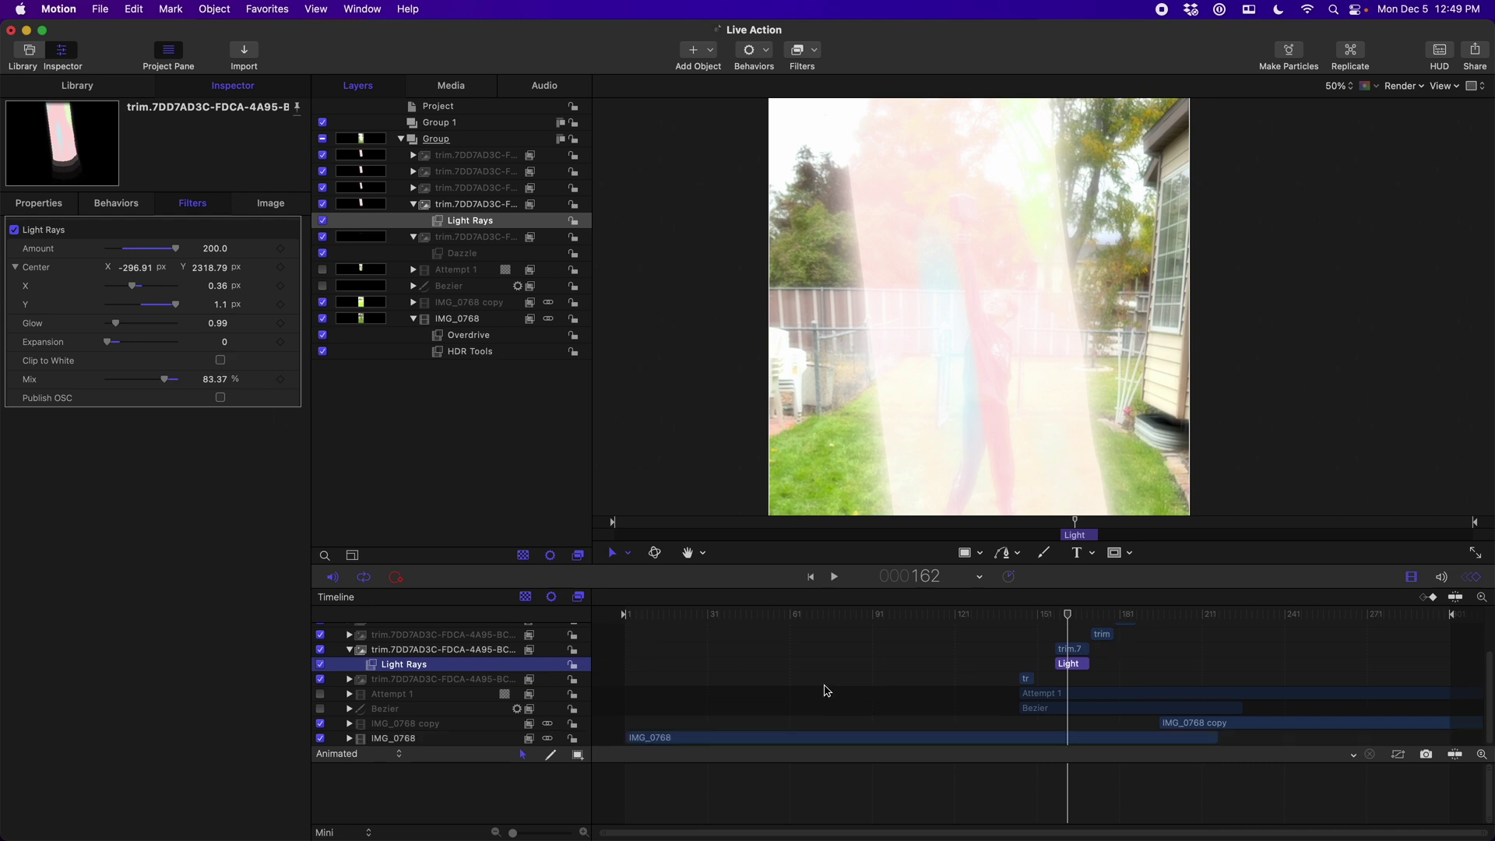
drag(1125, 614, 1150, 614)
click(389, 739)
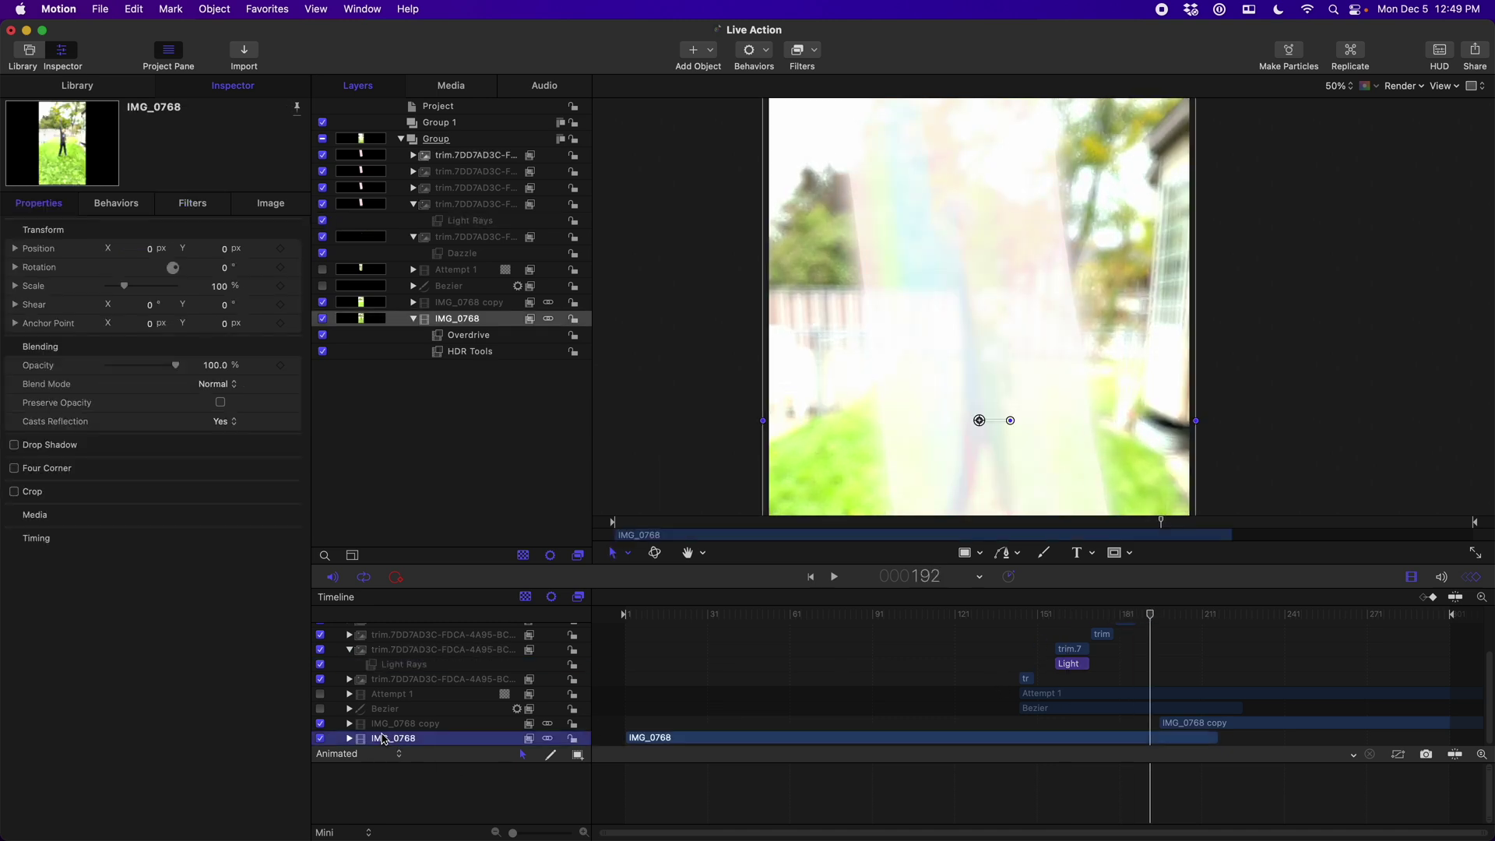
click(349, 738)
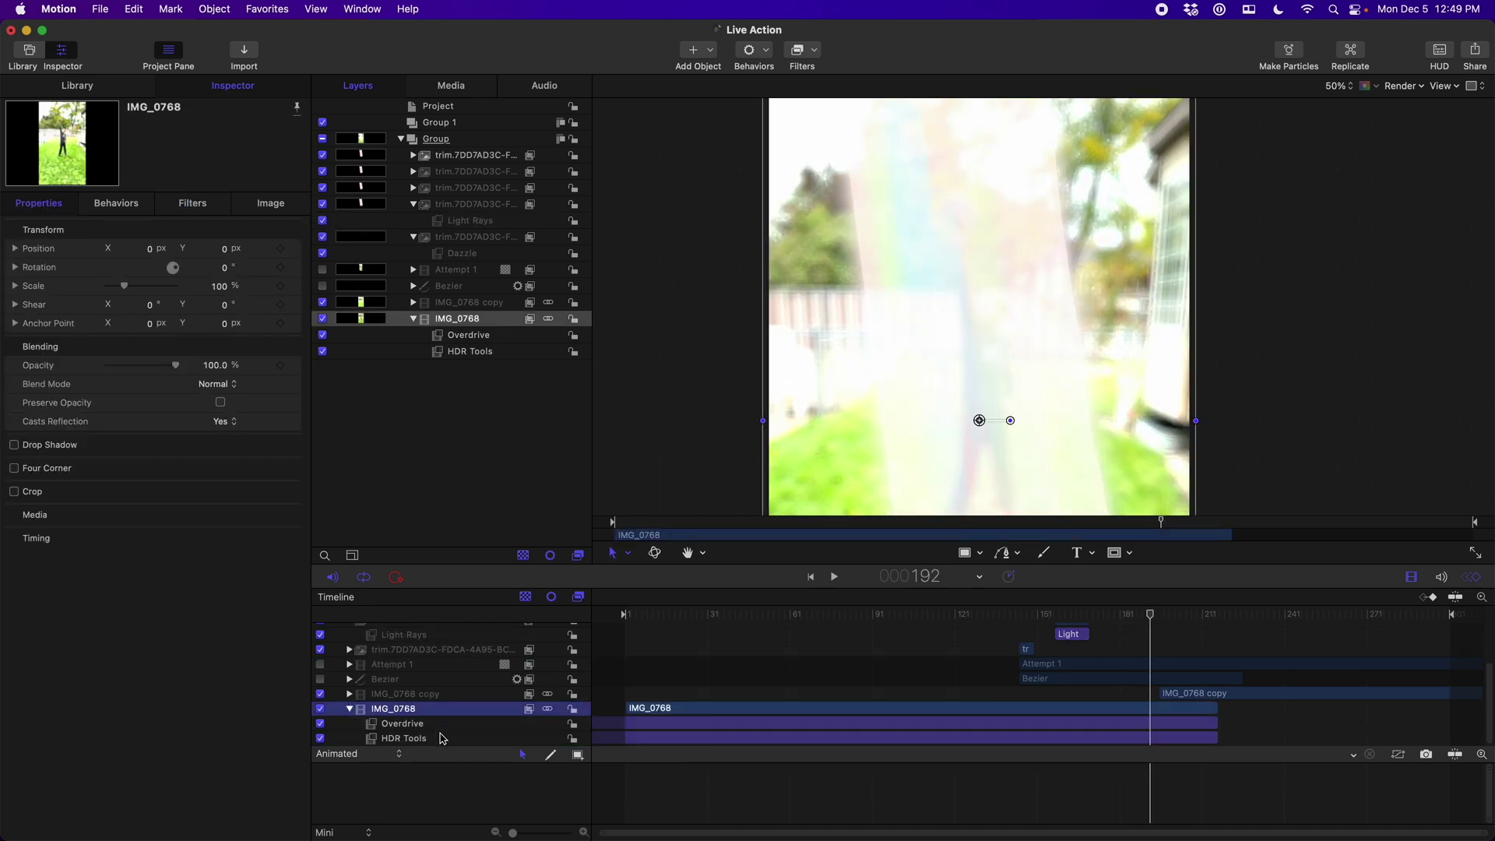
click(417, 724)
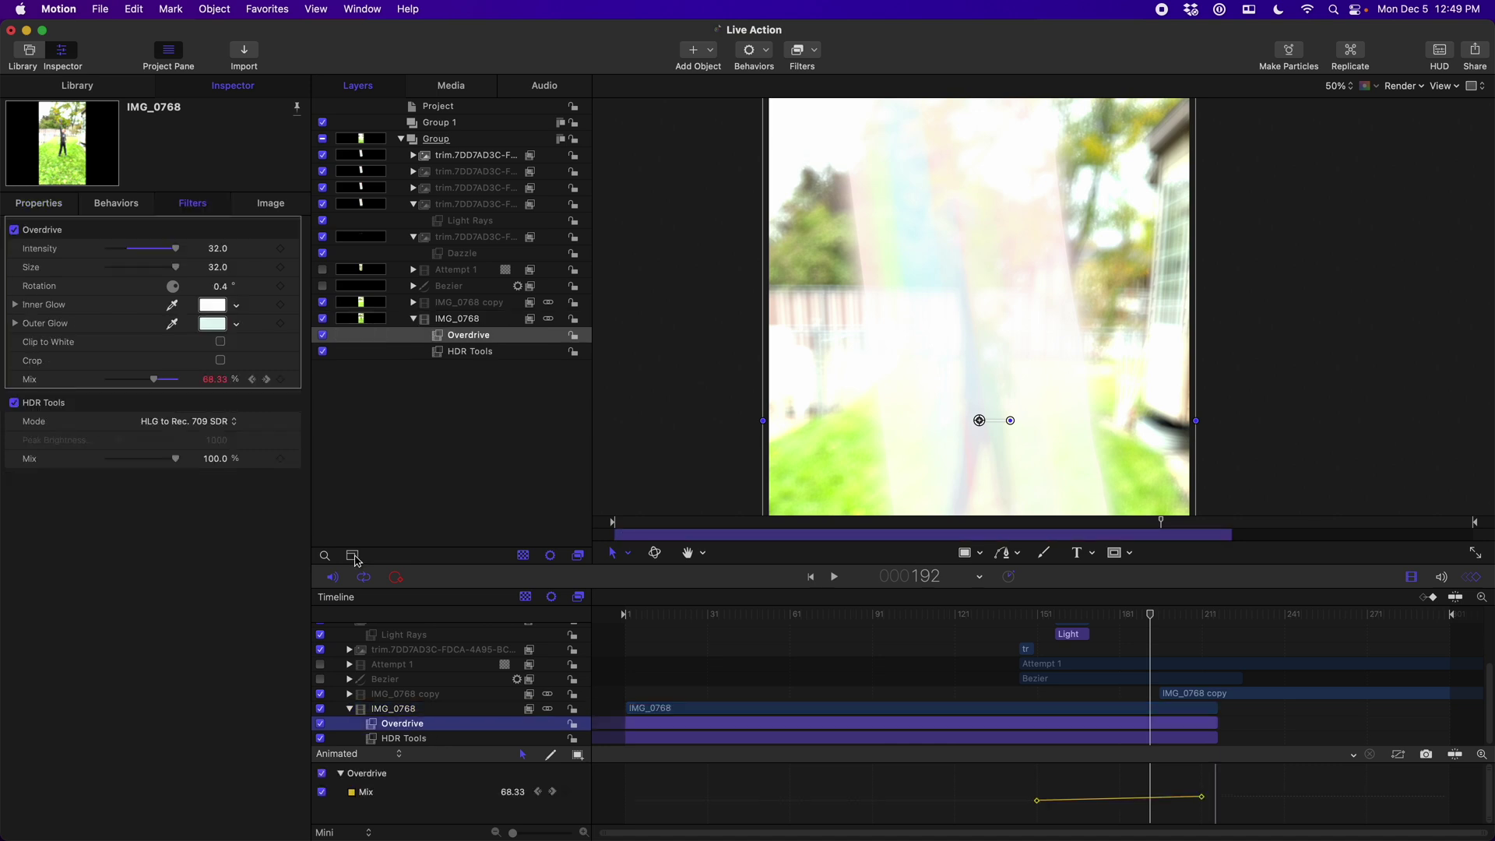